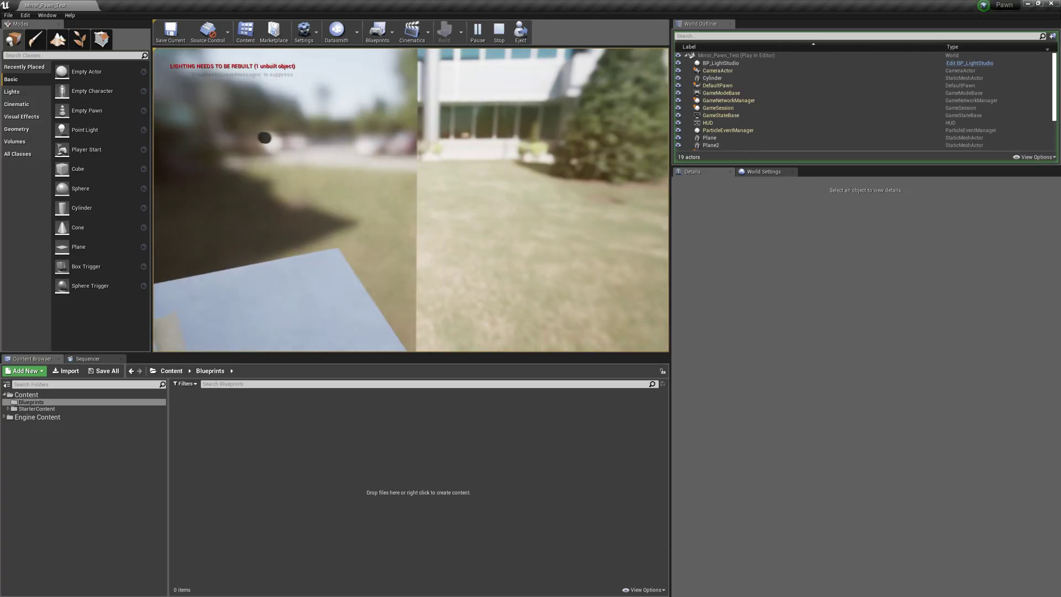
Step: Fly around the mirror to spot the pawn's dark sphere in the reflection, then end the play session
{"action": "key", "text": "d"}
{"action": "key", "text": "a"}
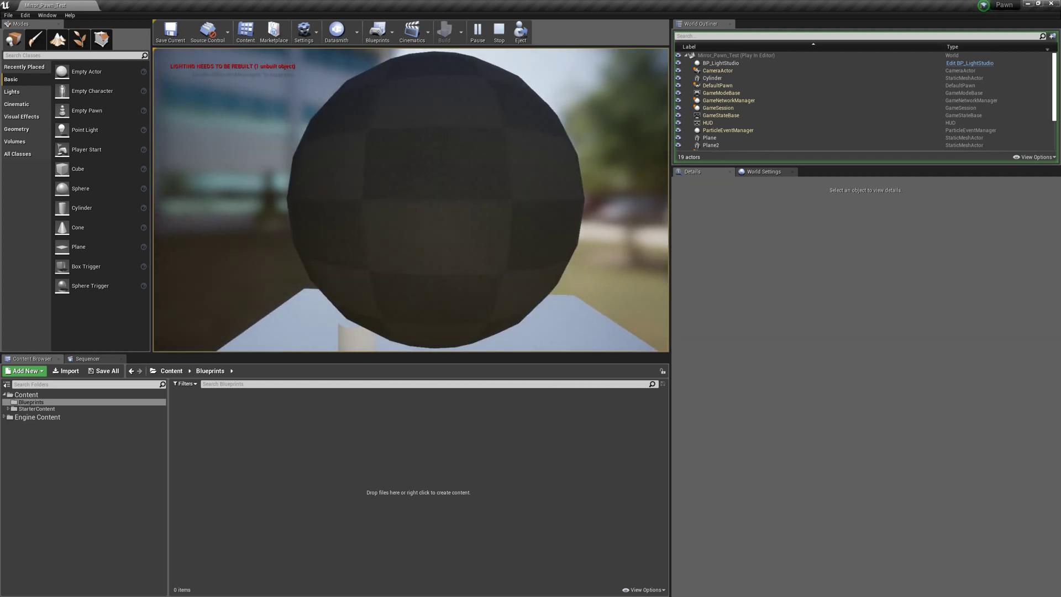
{"action": "key", "text": "s"}
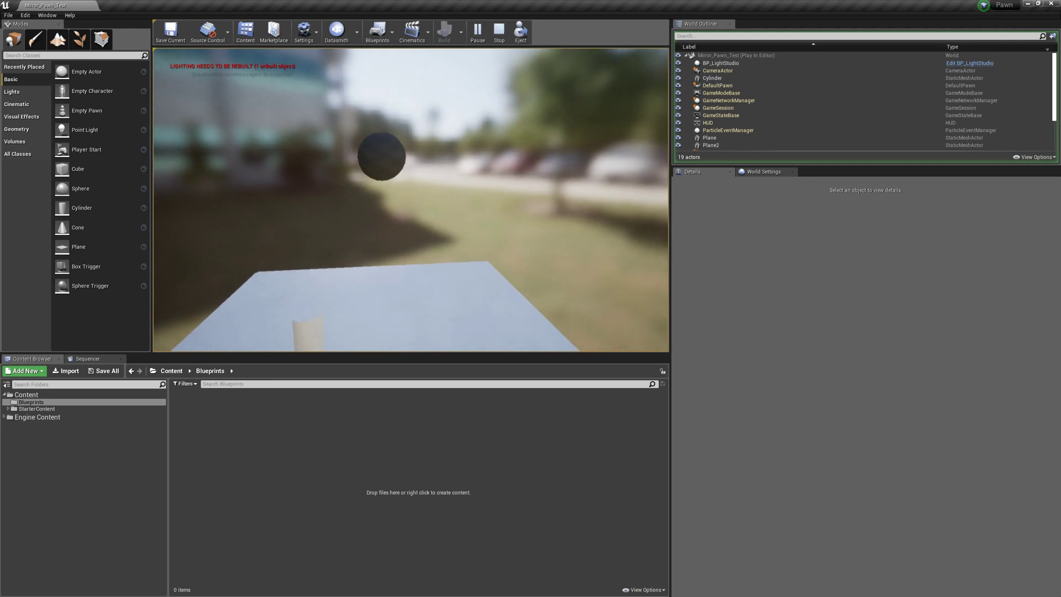
{"action": "key", "text": "w"}
{"action": "key", "text": "s"}
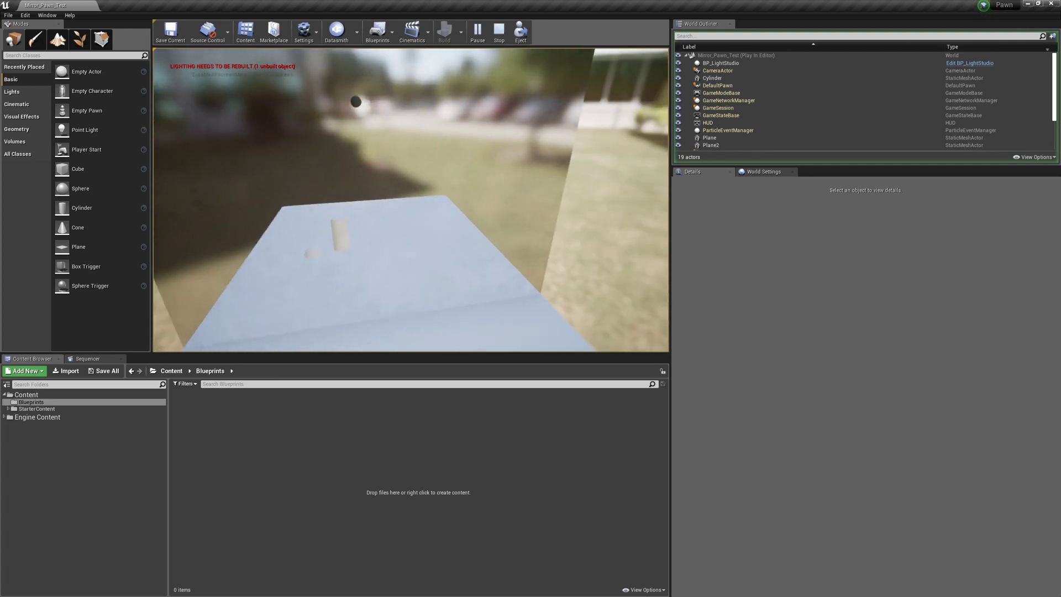
{"action": "key", "text": "Escape"}
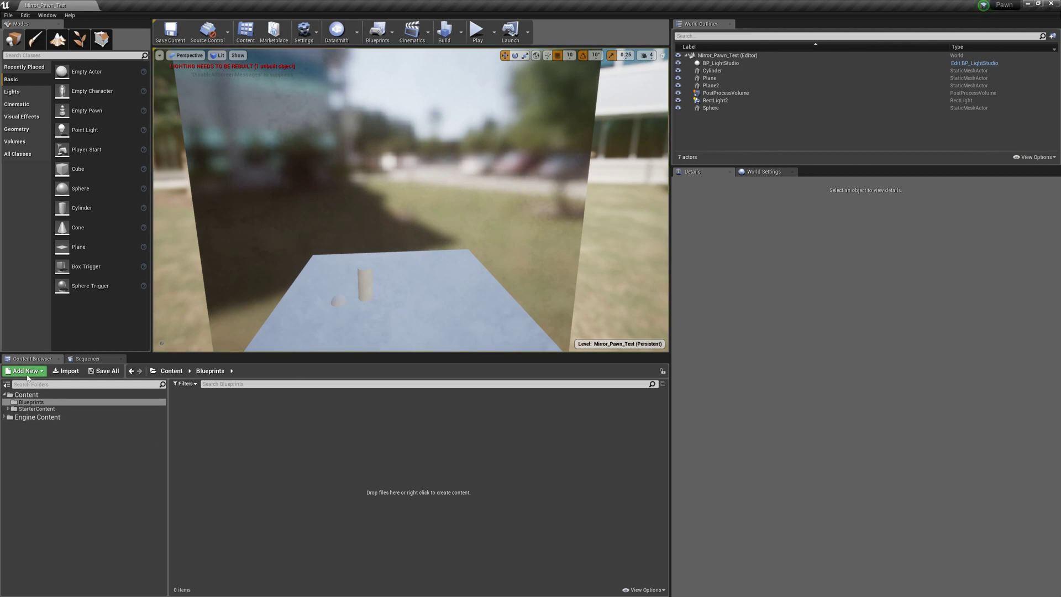
Step: Create a Game Mode Base blueprint named 'Bernhards_New_Game_Mode' in the Blueprints folder
{"action": "left_click", "coordinate": [25, 373]}
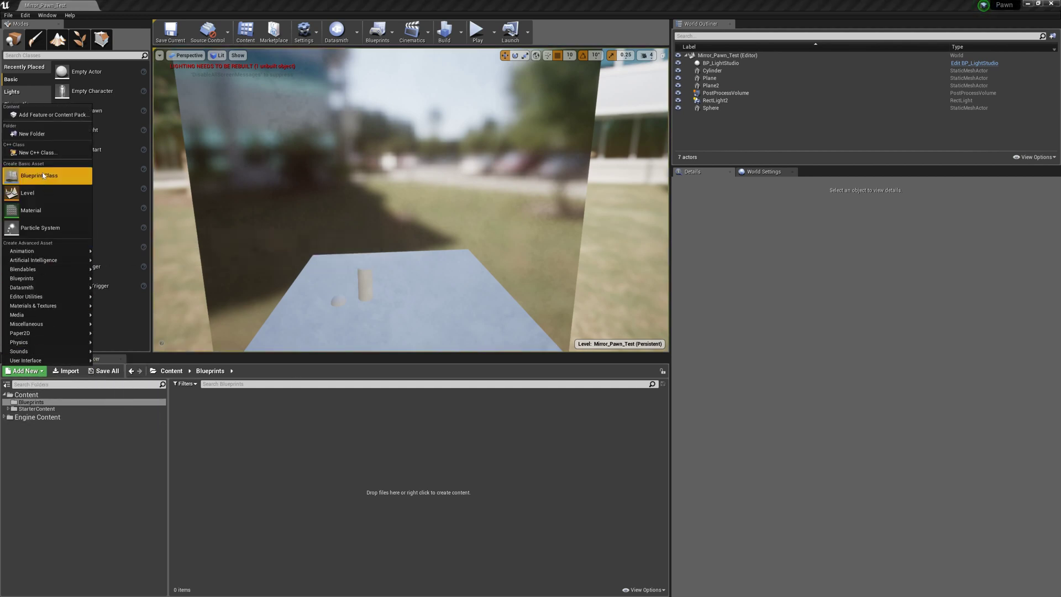
{"action": "left_click", "coordinate": [56, 175]}
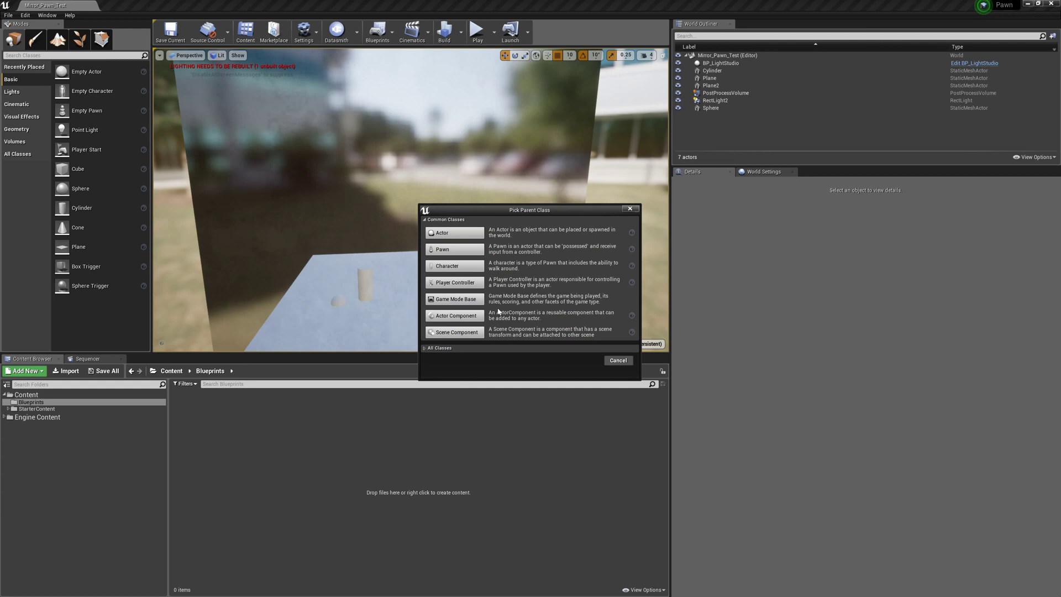
{"action": "left_click", "coordinate": [467, 300]}
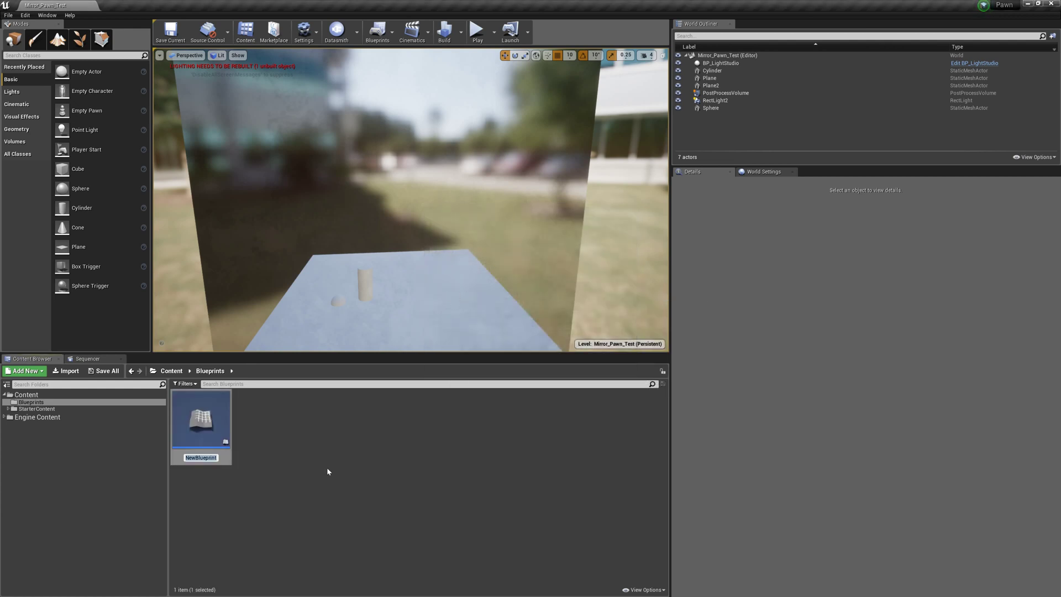
{"action": "type", "text": "Bernhards"}
{"action": "type", "text": "_"}
{"action": "type", "text": "New_Game_M"}
{"action": "type", "text": "ode"}
{"action": "key", "text": "Return"}
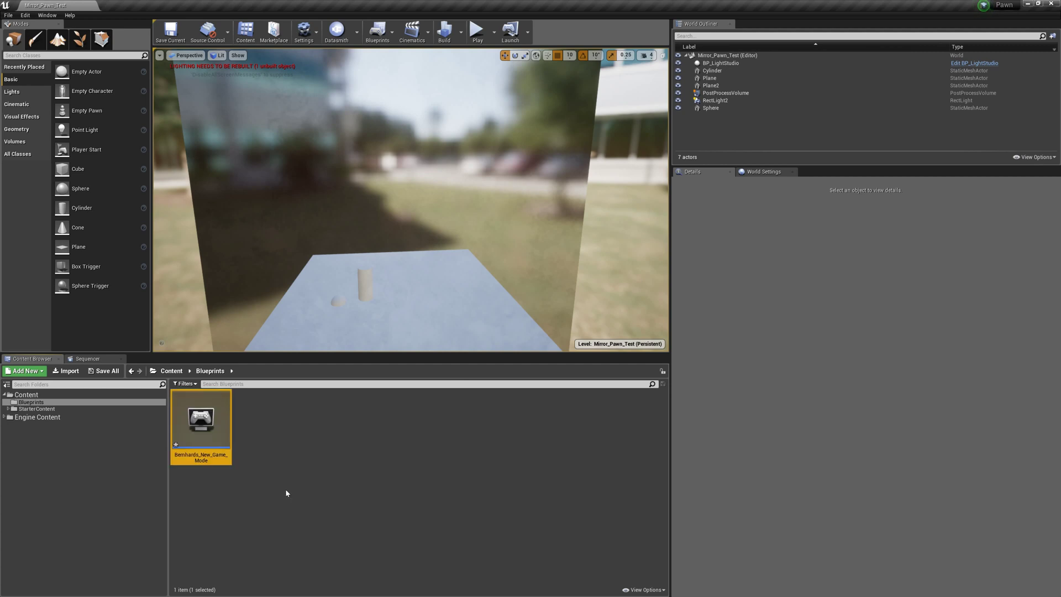
Step: Open Bernhards_New_Game_Mode in the Blueprint editor, showing Default Pawn Class set to DefaultPawn
{"action": "double_click", "coordinate": [202, 419]}
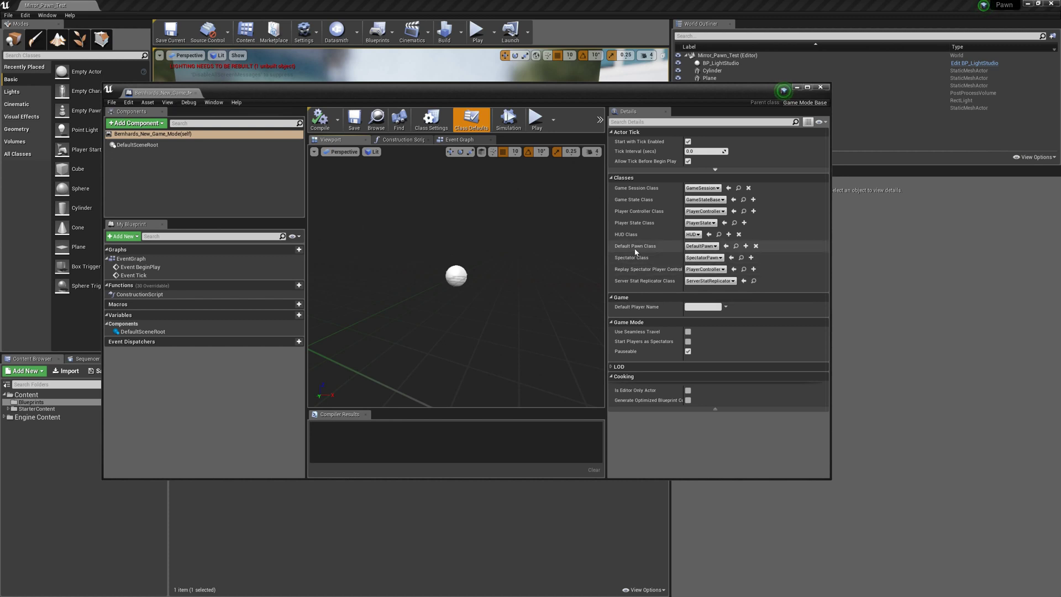
Step: Create a new Bernhards_New_Pawn blueprint in the Blueprints folder as the game mode's default pawn
{"action": "left_click", "coordinate": [746, 247]}
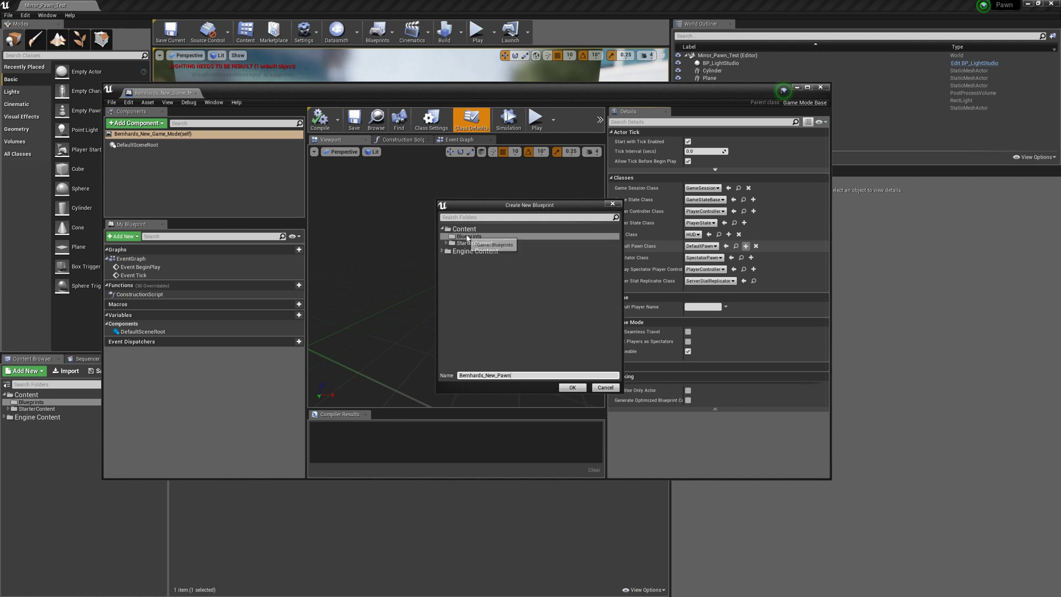
{"action": "left_click", "coordinate": [572, 387]}
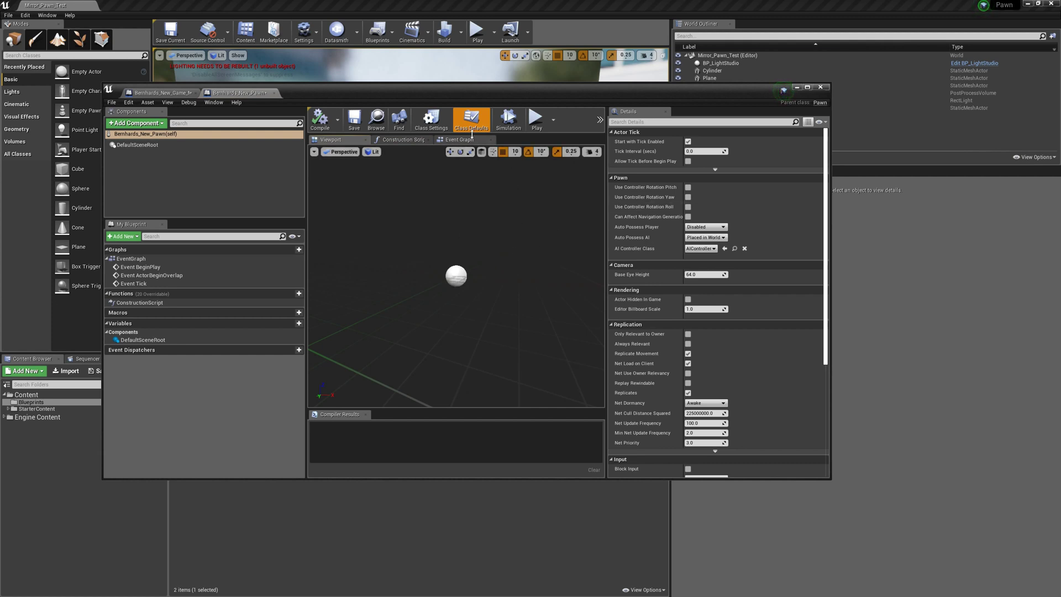
Step: Reparent the pawn blueprint to DefaultPawn in its Class Settings
{"action": "left_click", "coordinate": [433, 122]}
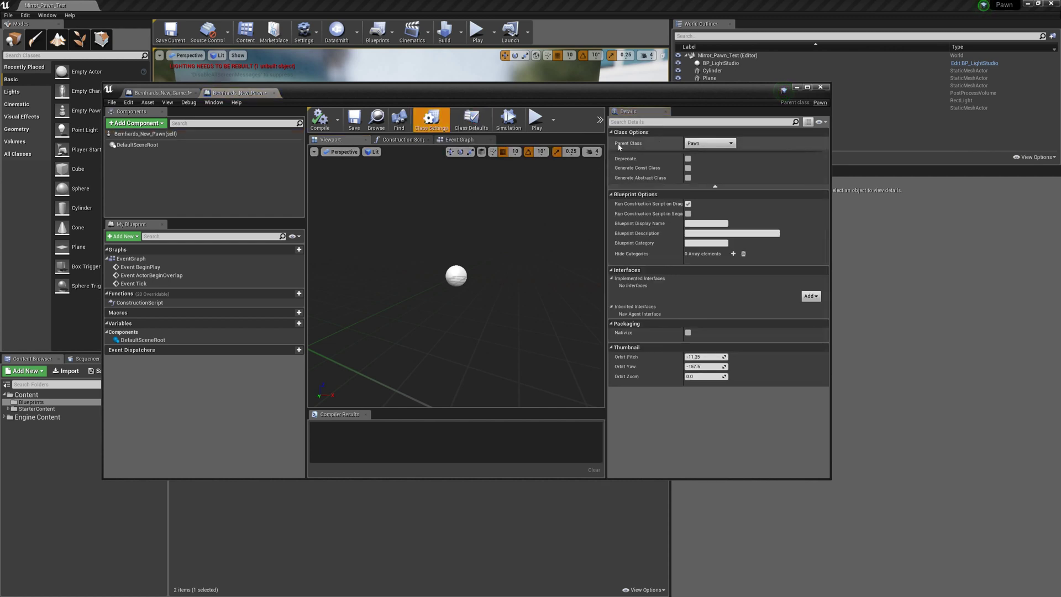
{"action": "left_click", "coordinate": [720, 144]}
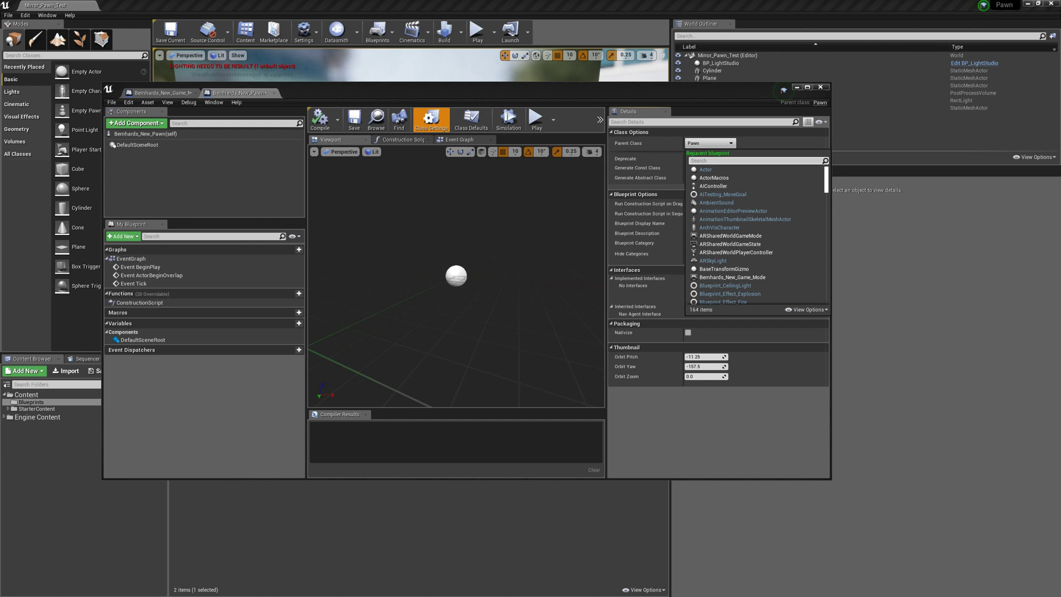
{"action": "type", "text": "default"}
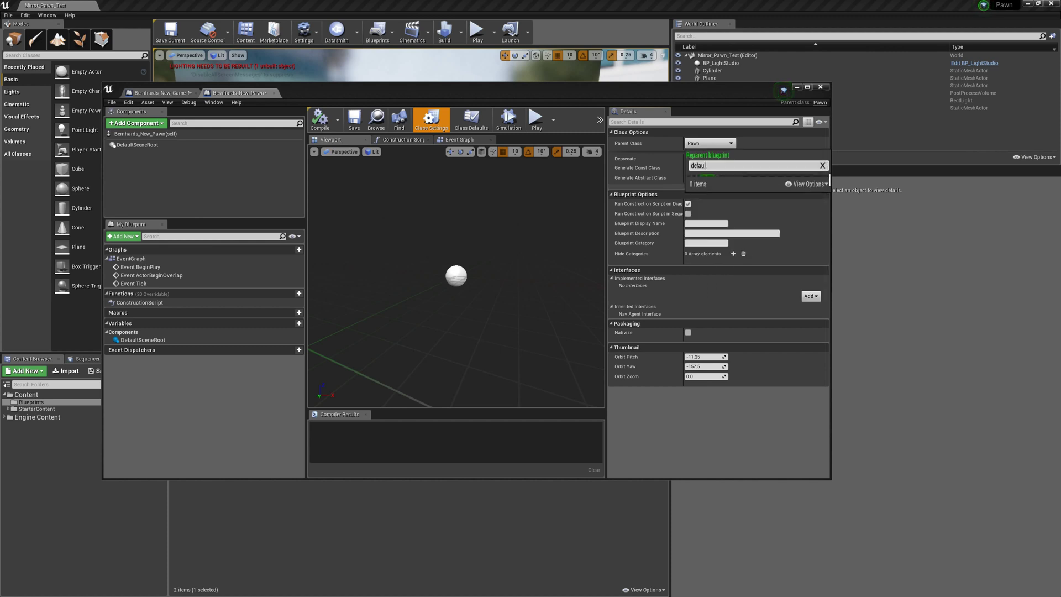
{"action": "left_click", "coordinate": [713, 169]}
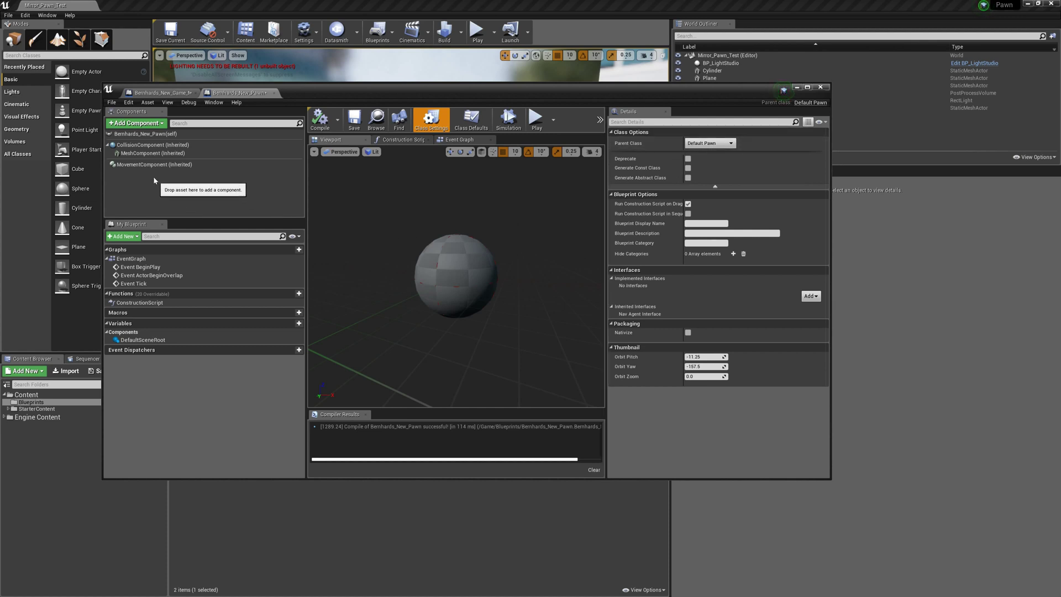
Step: Make the pawn's Sphere mesh component invisible and hidden in game, then compile the pawn
{"action": "left_click", "coordinate": [141, 155]}
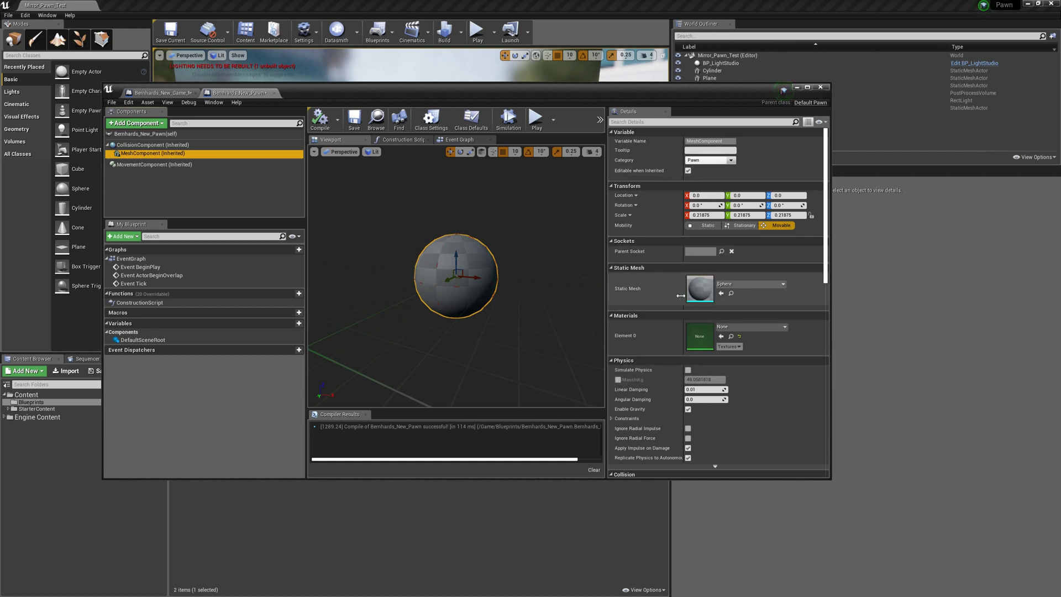
{"action": "left_click", "coordinate": [774, 283]}
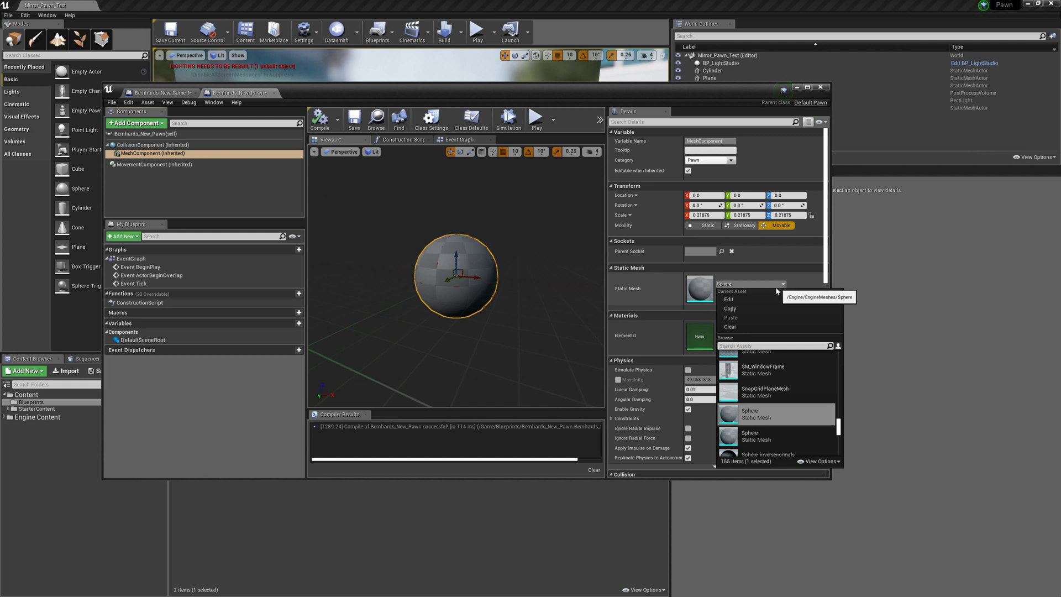
{"action": "left_click", "coordinate": [769, 271]}
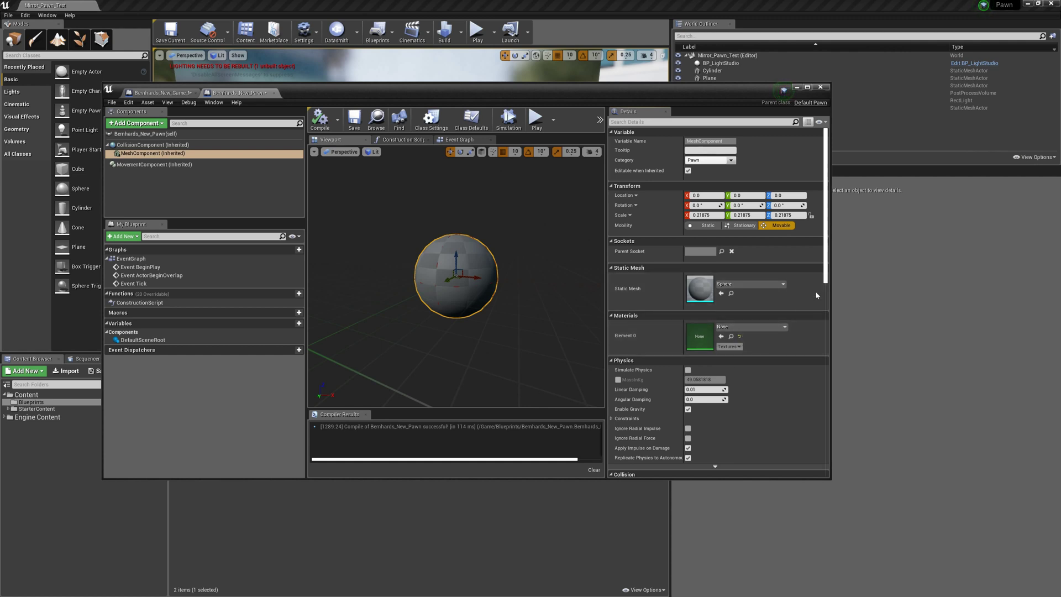
{"action": "left_click_drag", "start_coordinate": [828, 275], "coordinate": [824, 389]}
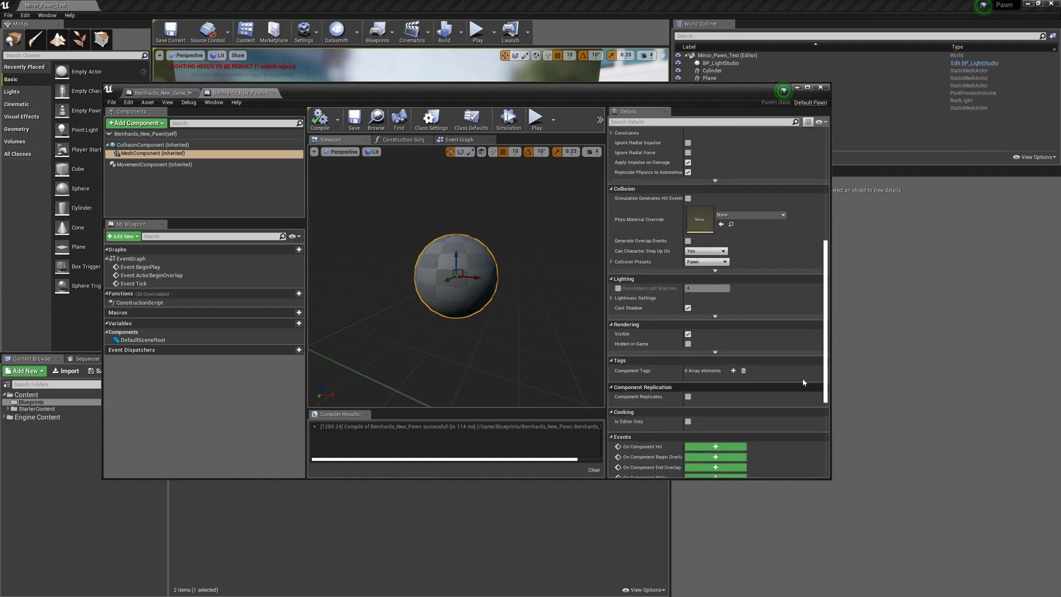
{"action": "left_click", "coordinate": [688, 334]}
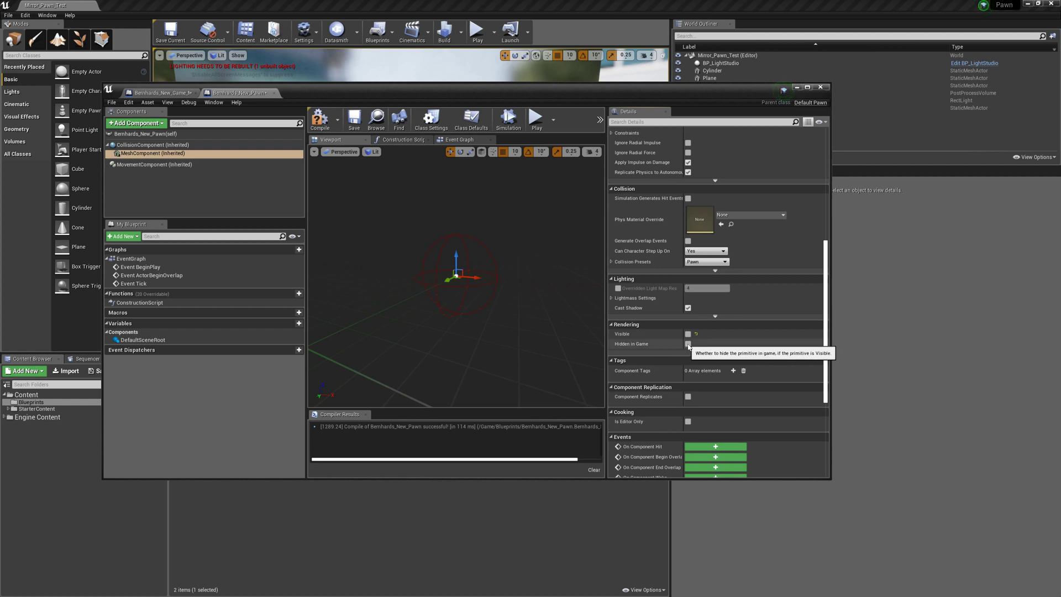
{"action": "left_click", "coordinate": [688, 344]}
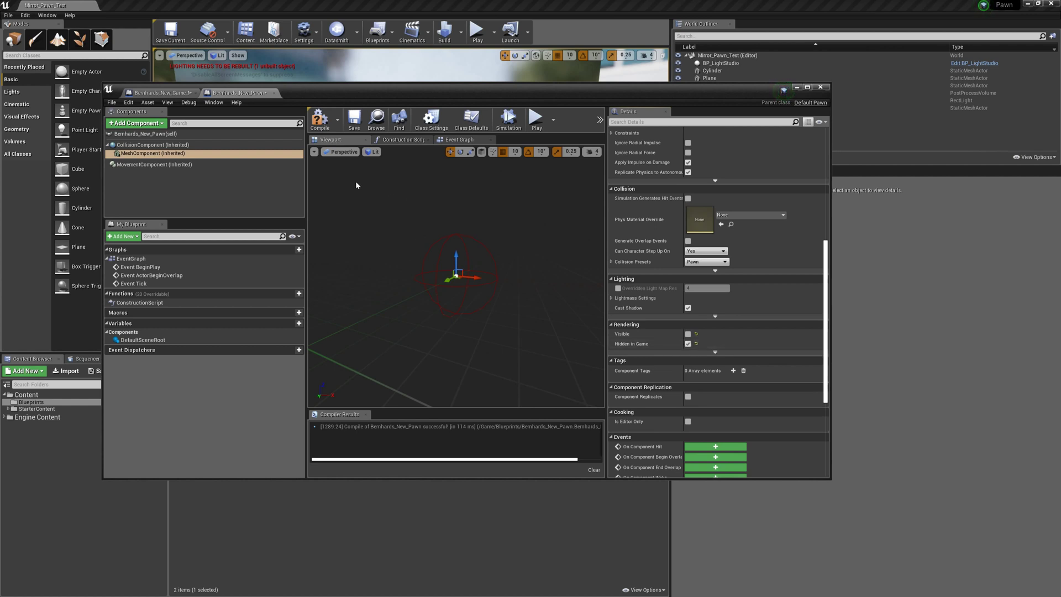
{"action": "left_click", "coordinate": [318, 123]}
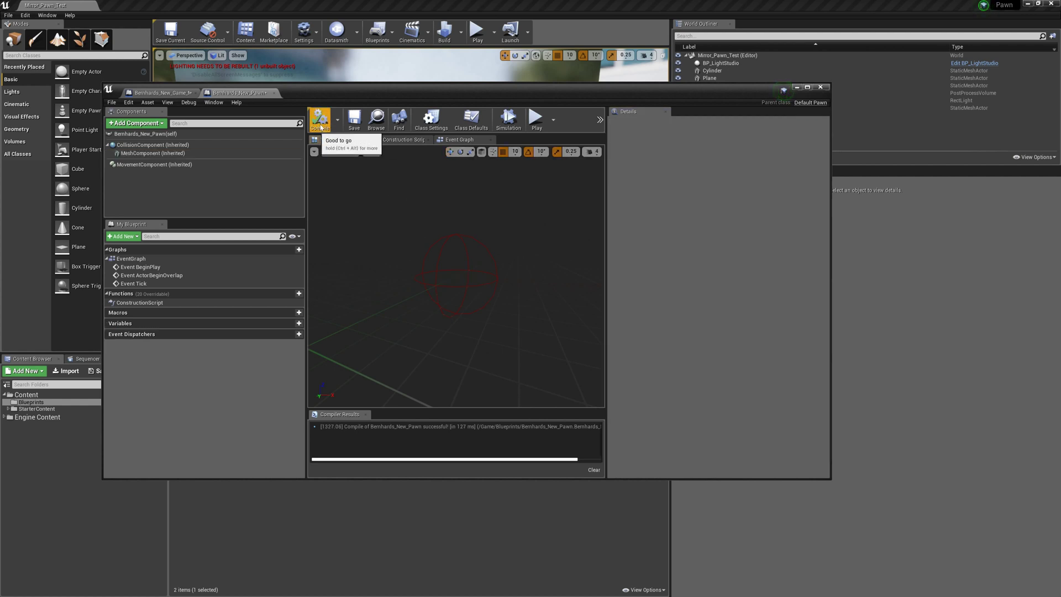
Step: Compile Bernhards_New_Game_Mode with the new default pawn and close the Blueprint editor
{"action": "left_click", "coordinate": [160, 93]}
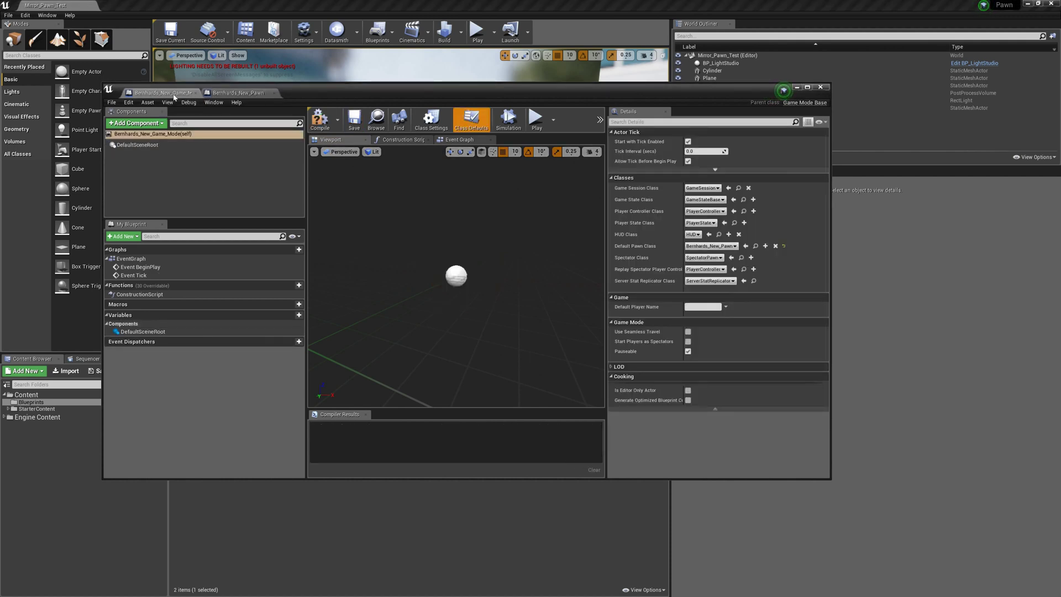
{"action": "left_click", "coordinate": [321, 127]}
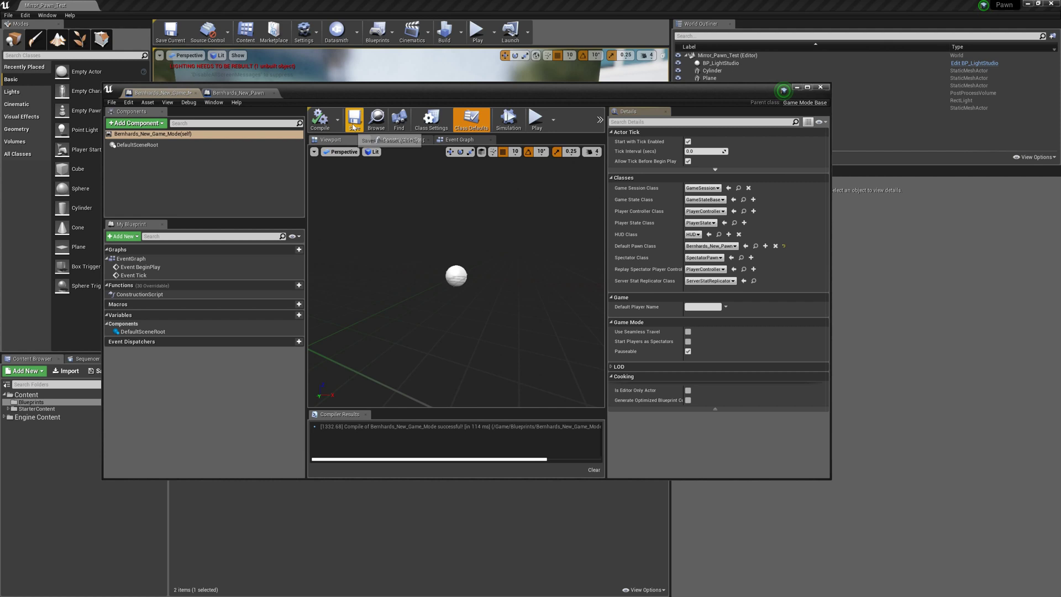
{"action": "left_click", "coordinate": [820, 87]}
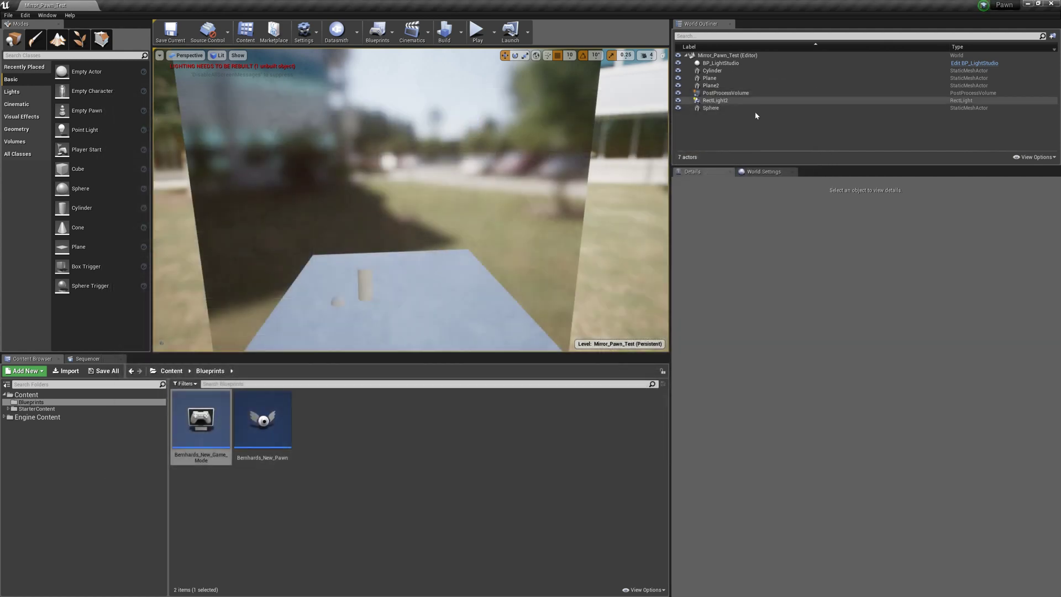
Step: Select the Bernhards_New_Game_Mode and Bernhards_New_Pawn assets in the Content Browser
{"action": "left_click", "coordinate": [311, 506]}
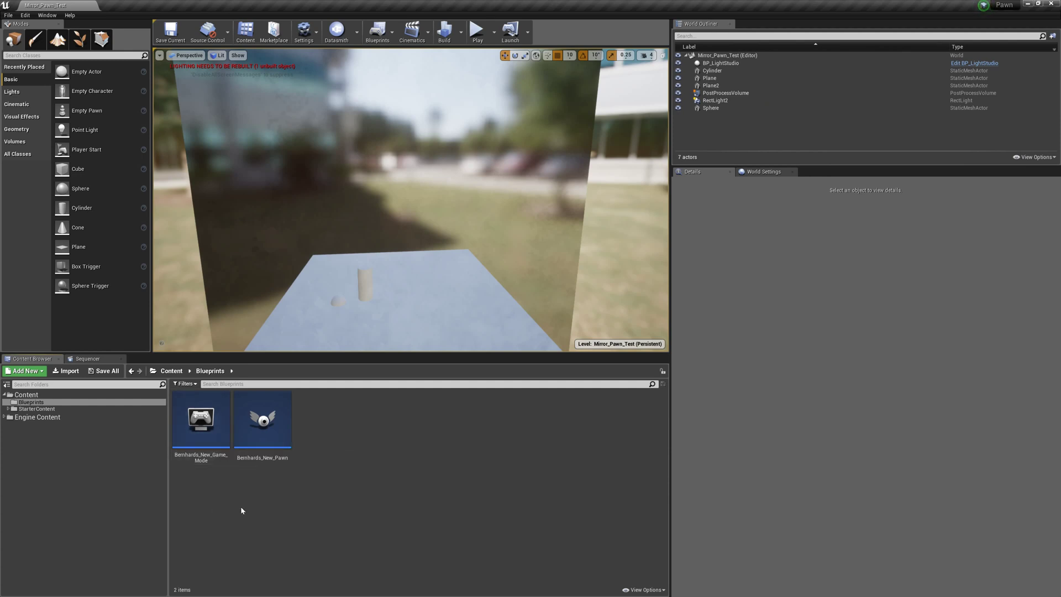
{"action": "left_click", "coordinate": [194, 433]}
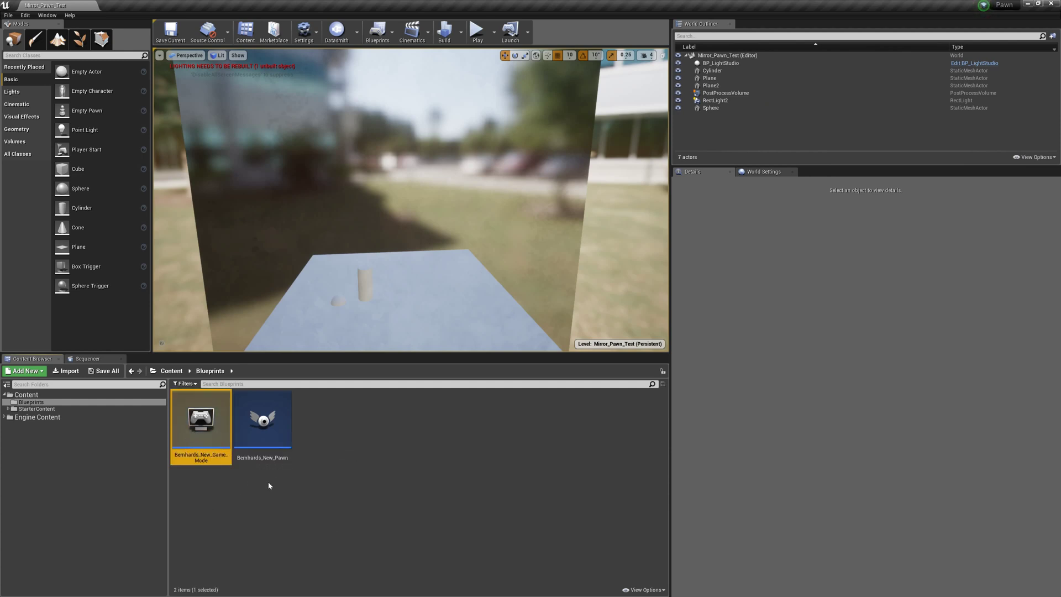
{"action": "left_click", "coordinate": [263, 441]}
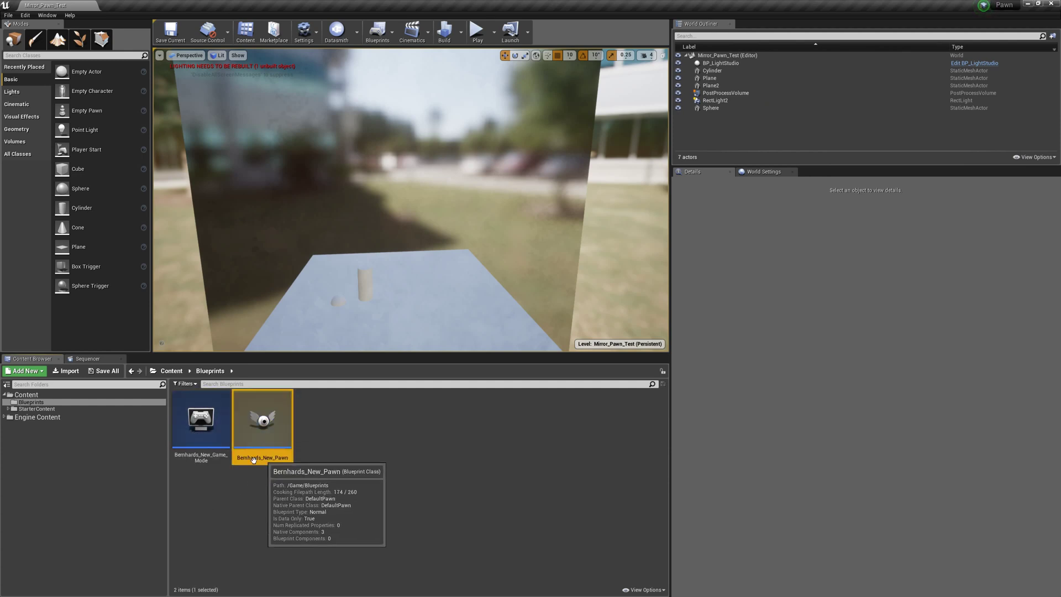
{"action": "right_click_drag", "start_coordinate": [404, 221], "coordinate": [423, 209]}
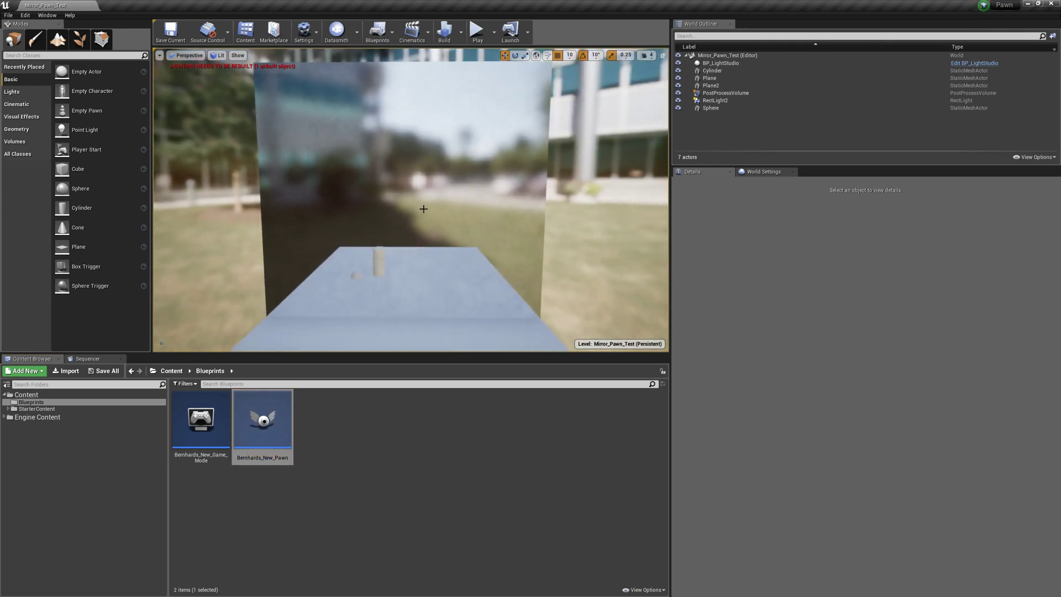
{"action": "left_click", "coordinate": [478, 31]}
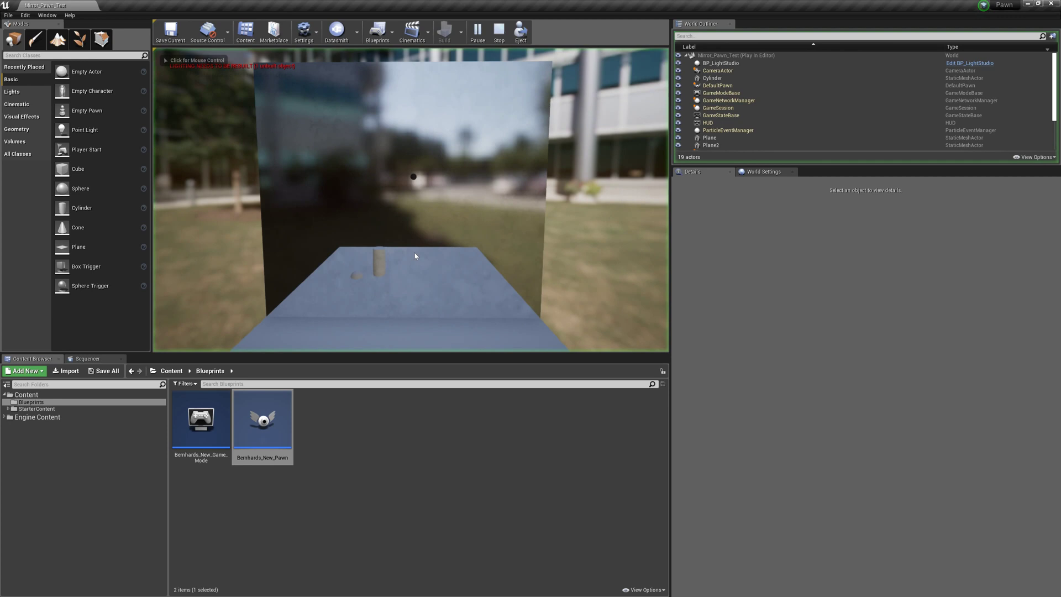
{"action": "key", "text": "w"}
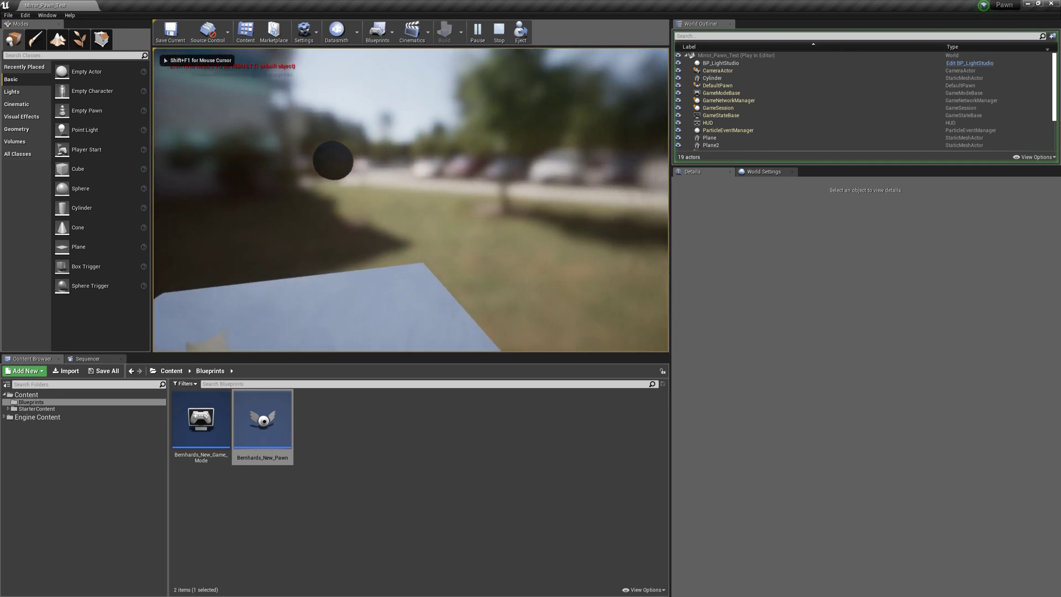
{"action": "key", "text": "s"}
{"action": "key", "text": "w"}
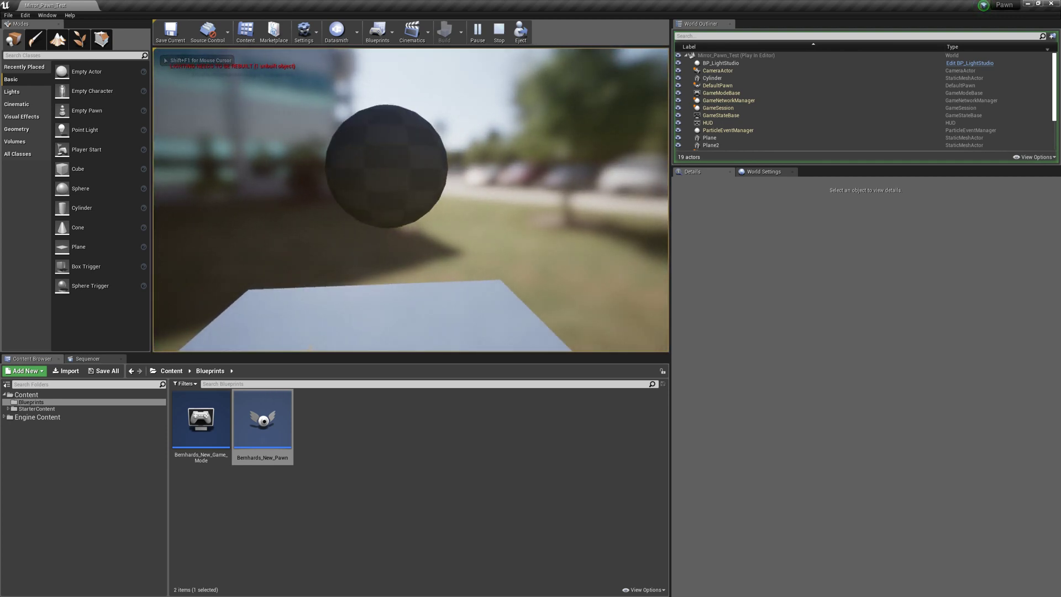
{"action": "key", "text": "s"}
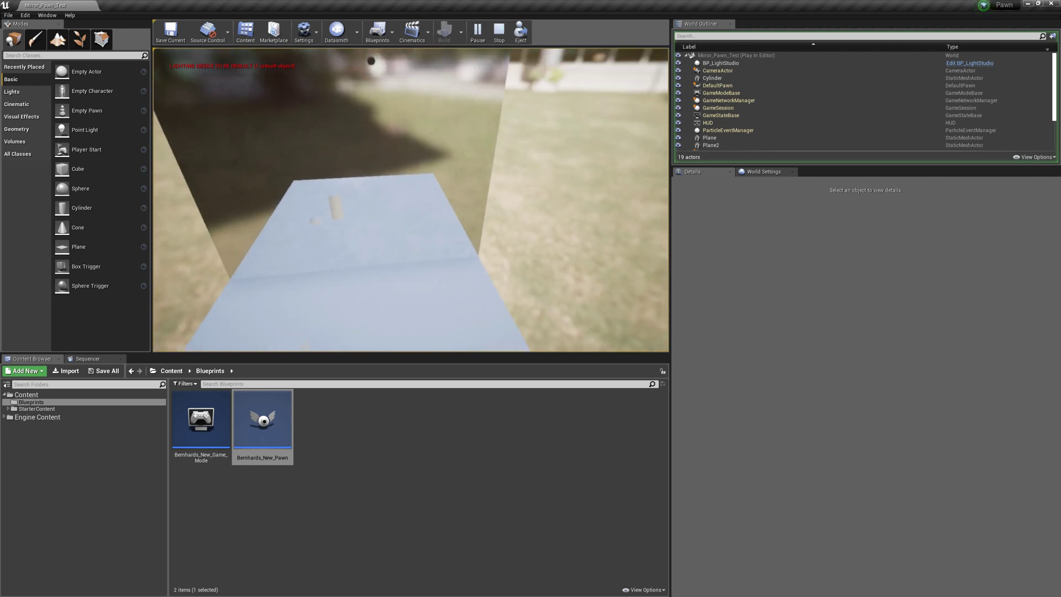
{"action": "key", "text": "w"}
{"action": "key", "text": "w"}
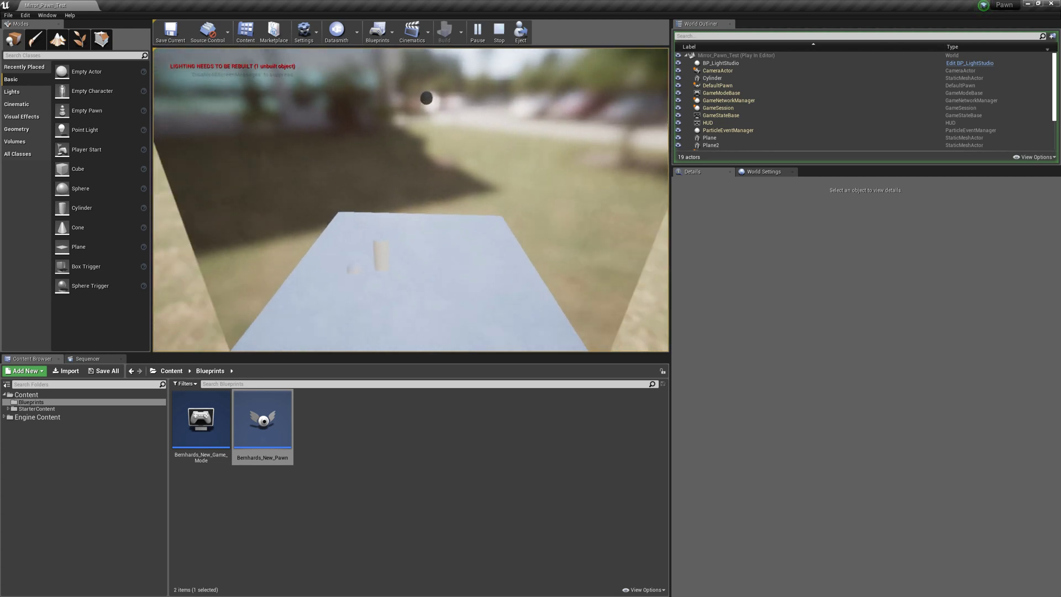
{"action": "key", "text": "w"}
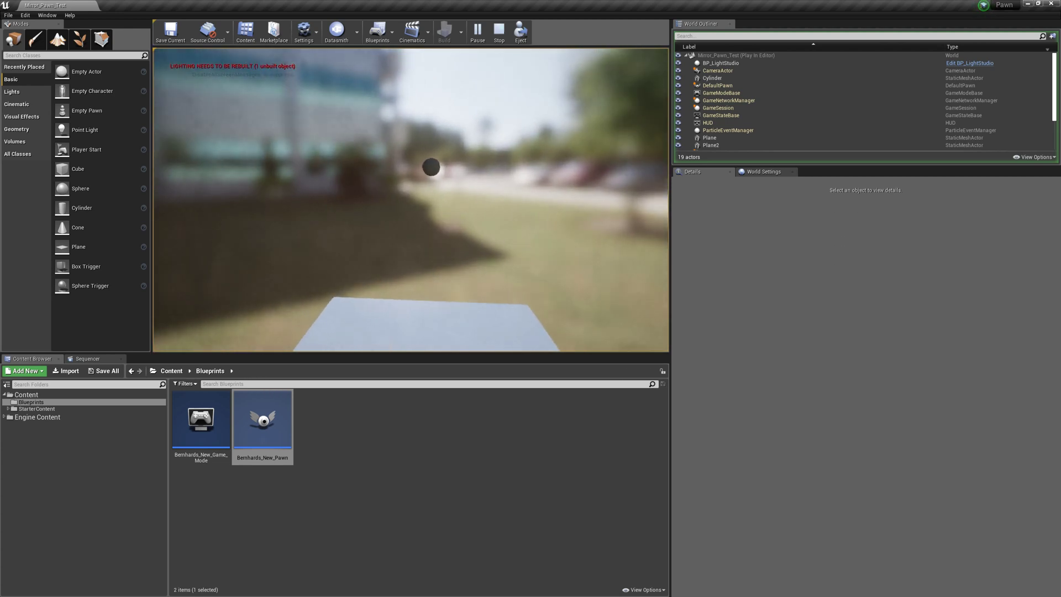
{"action": "key", "text": "s"}
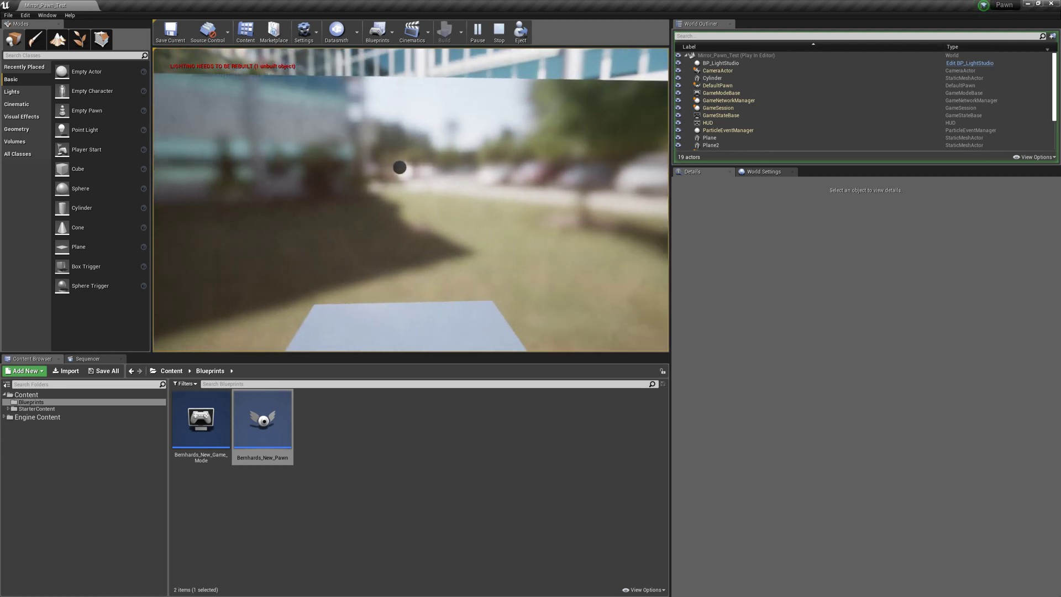
{"action": "key", "text": "Escape"}
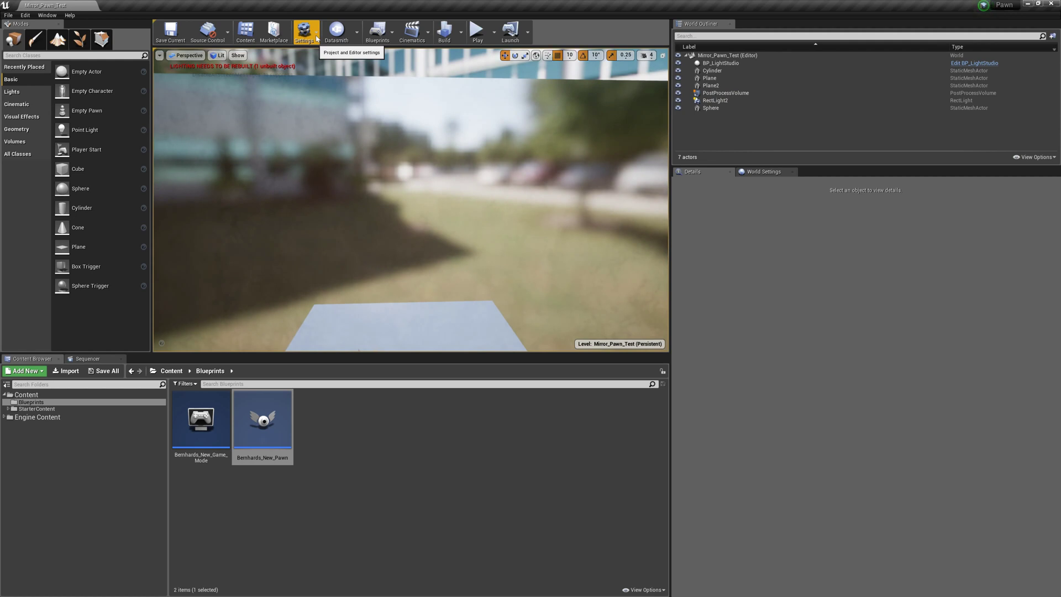
Step: Open Project Settings and filter it by 'gamemode' to reach Maps & Modes
{"action": "left_click", "coordinate": [316, 38]}
{"action": "left_click", "coordinate": [336, 67]}
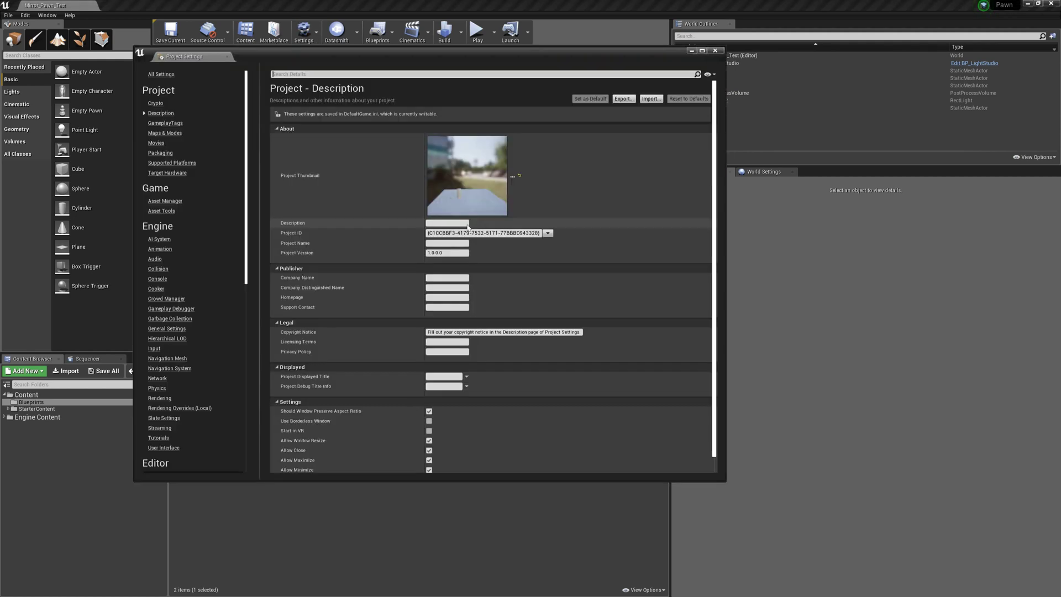
{"action": "type", "text": "gam"}
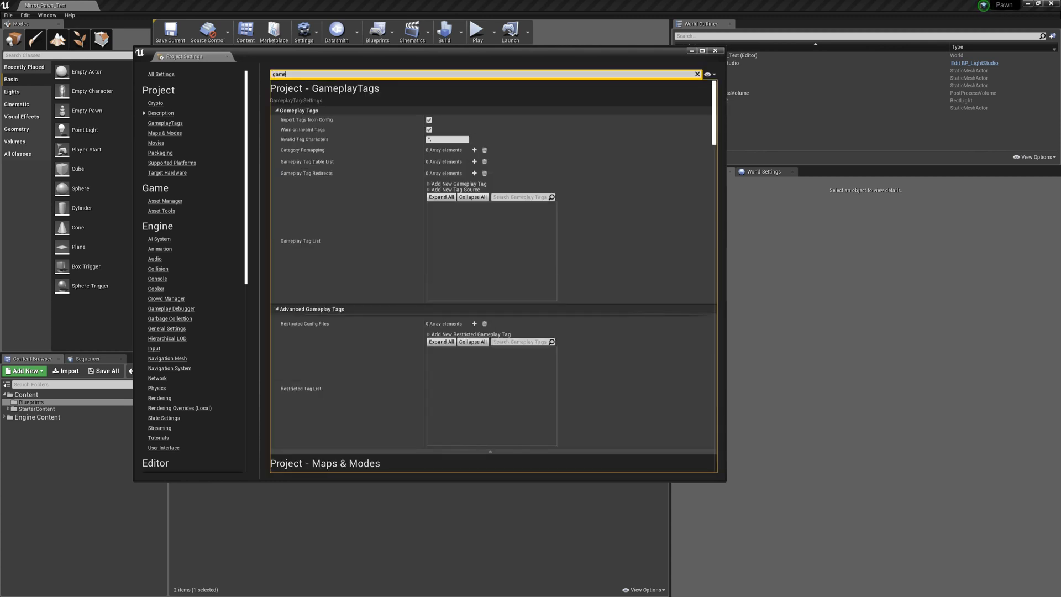
{"action": "type", "text": "emode"}
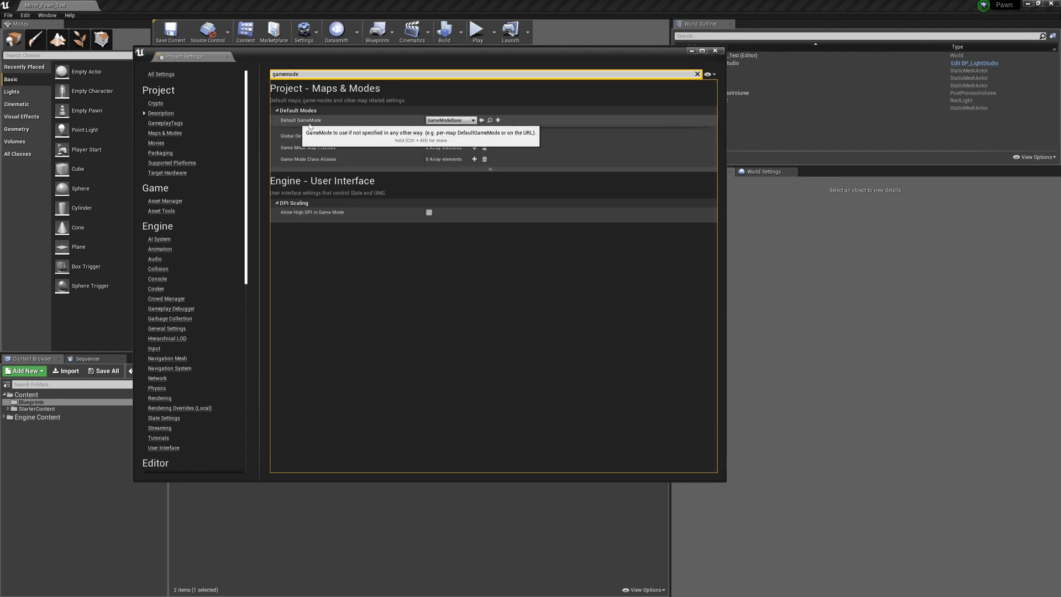
Step: Set both Default GameMode and Global Default Server Game Mode to Bernhards_New_Game_Mode
{"action": "left_click", "coordinate": [473, 120]}
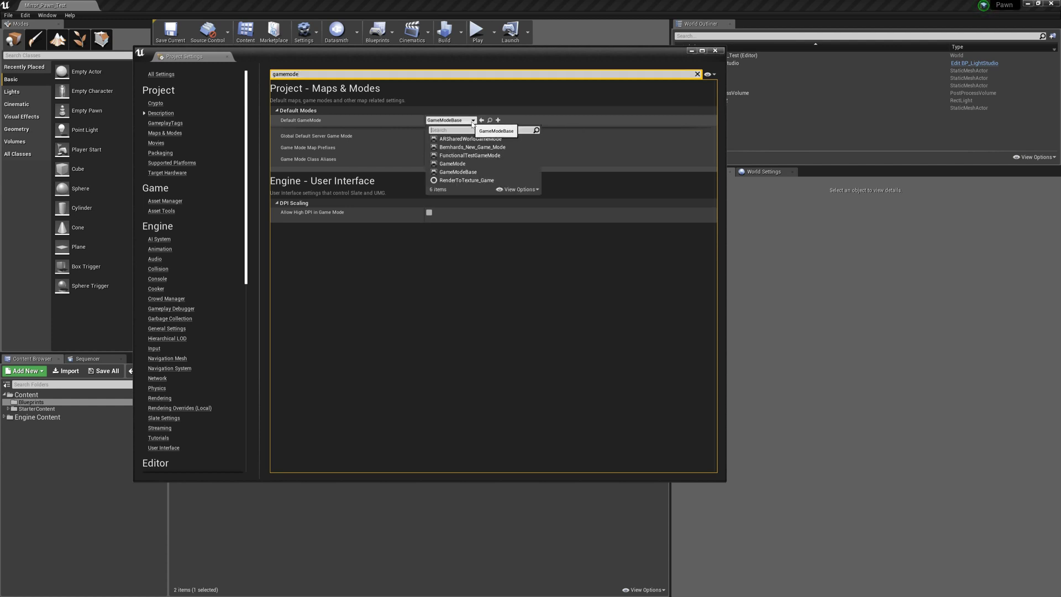
{"action": "left_click", "coordinate": [494, 147]}
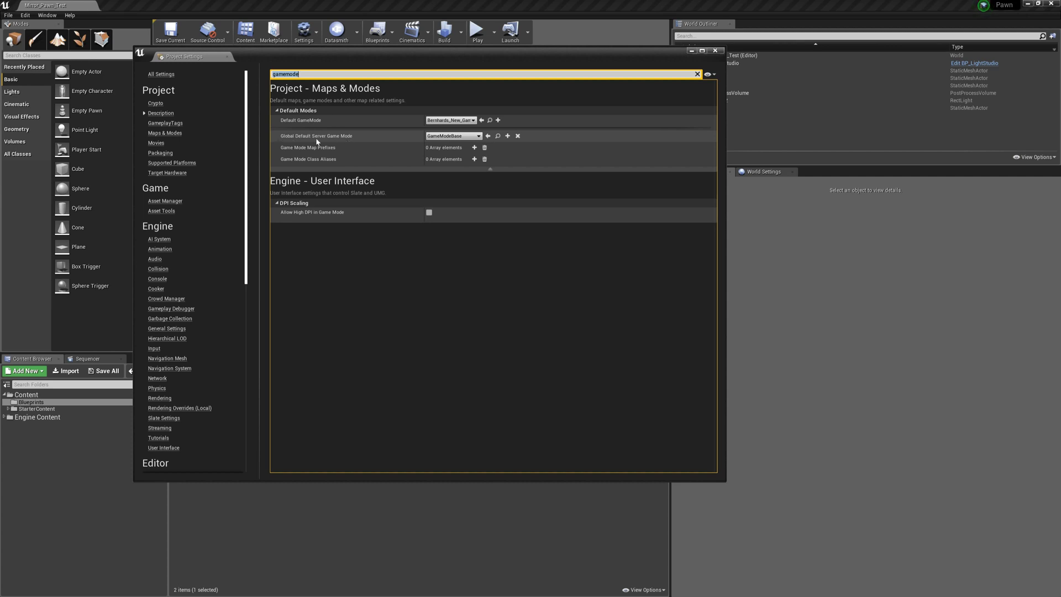
{"action": "left_click", "coordinate": [478, 136]}
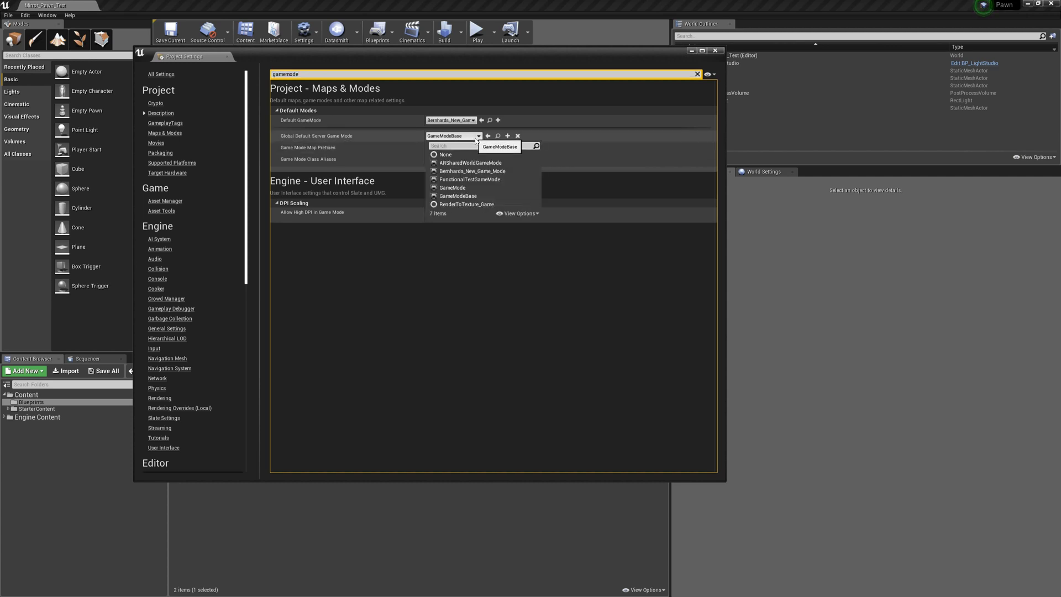
{"action": "left_click", "coordinate": [449, 173]}
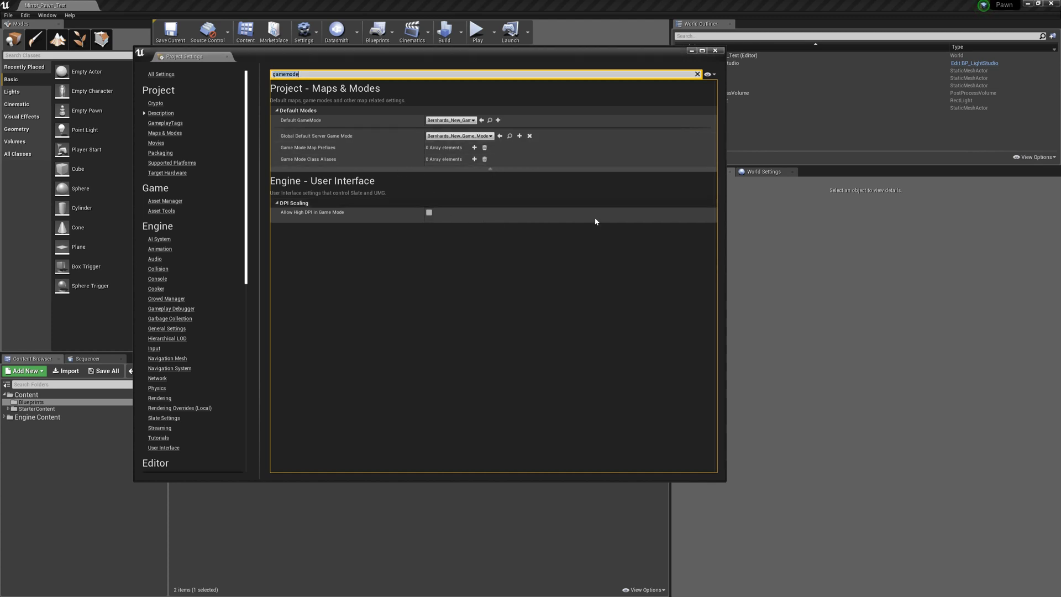
{"action": "left_click_drag", "start_coordinate": [401, 55], "coordinate": [429, 86]}
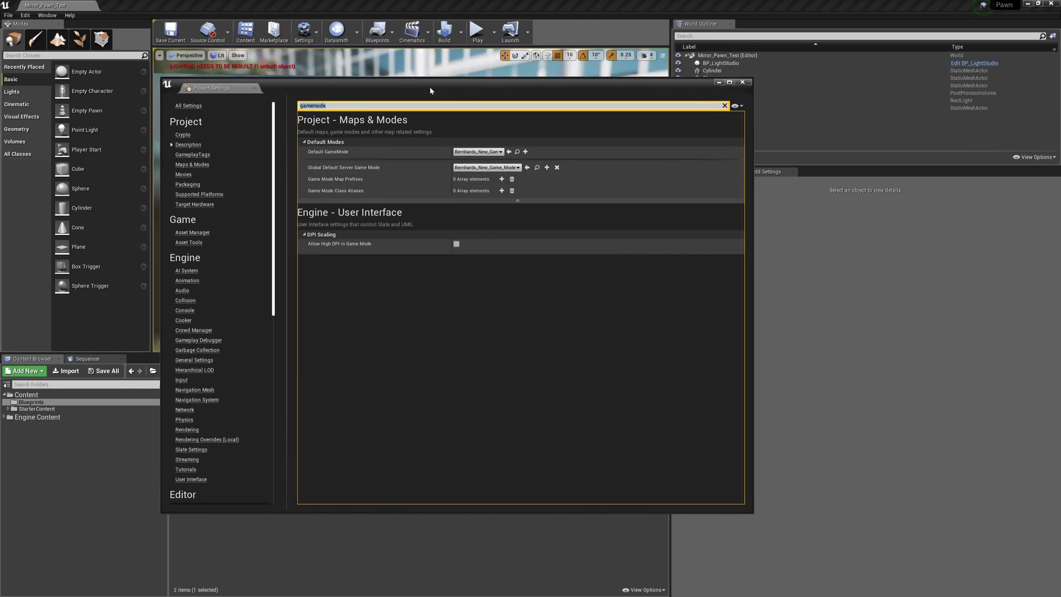
Step: Close Project Settings and start playing the Mirror_Pawn_Test level
{"action": "left_click", "coordinate": [745, 84]}
{"action": "right_click_drag", "start_coordinate": [426, 242], "coordinate": [433, 223]}
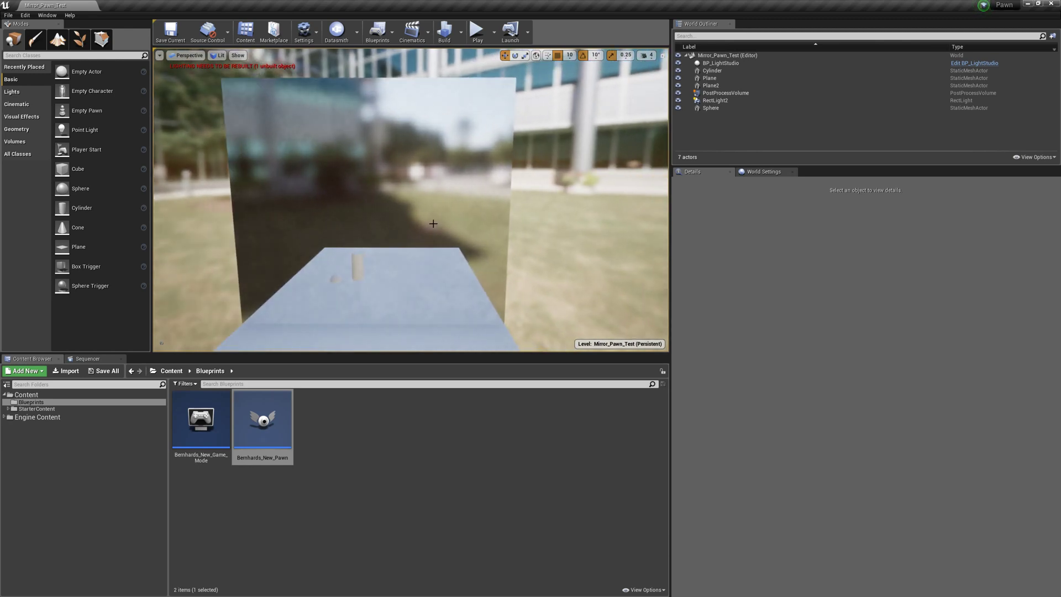
{"action": "left_click", "coordinate": [475, 37]}
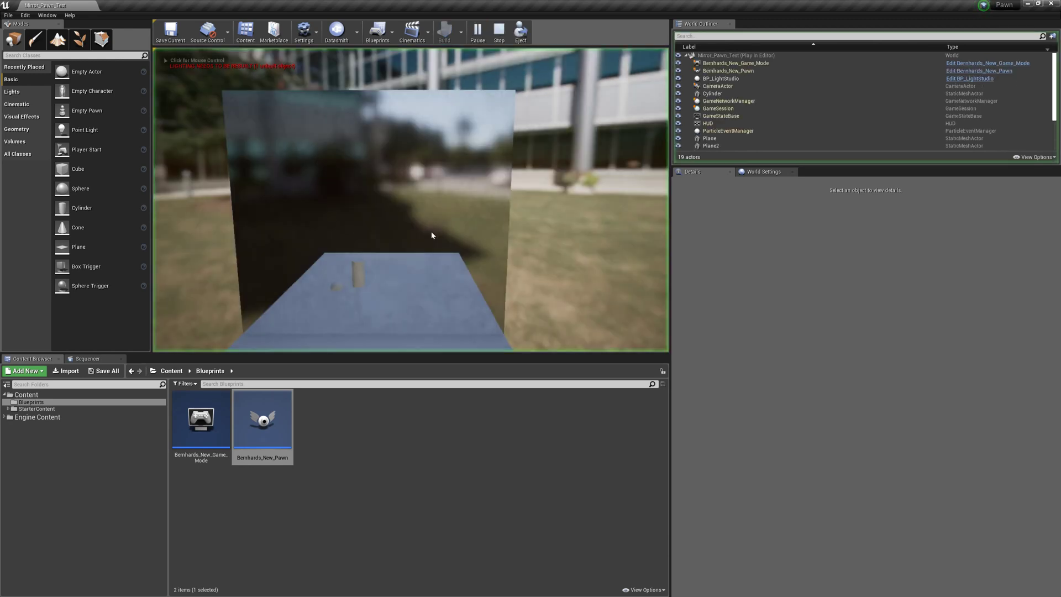
Step: Walk toward and away from the mirror to confirm no pawn sphere appears in the reflection
{"action": "key", "text": "w"}
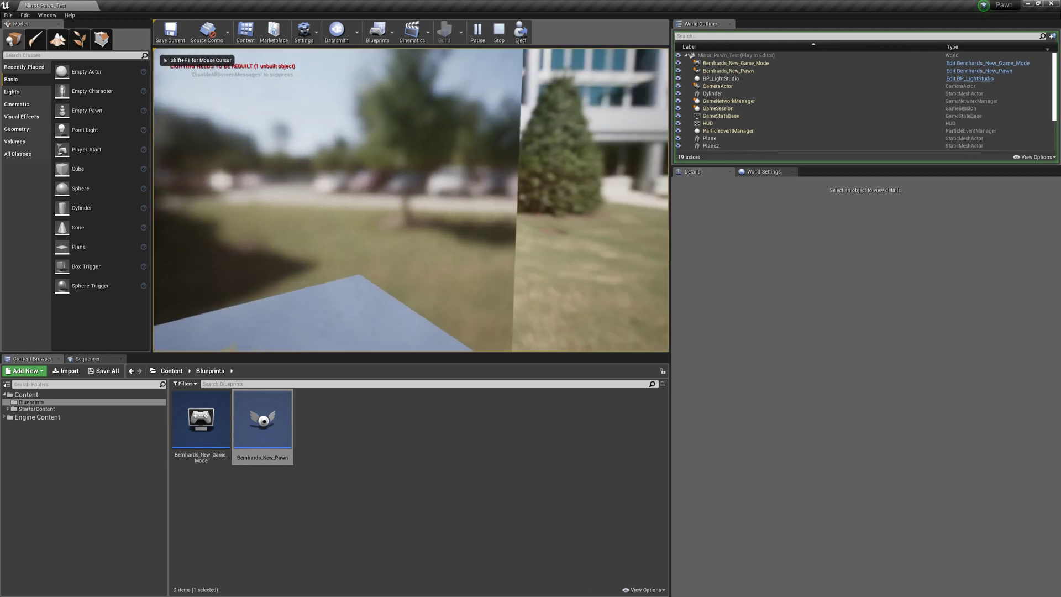
{"action": "key", "text": "s"}
{"action": "key", "text": "s"}
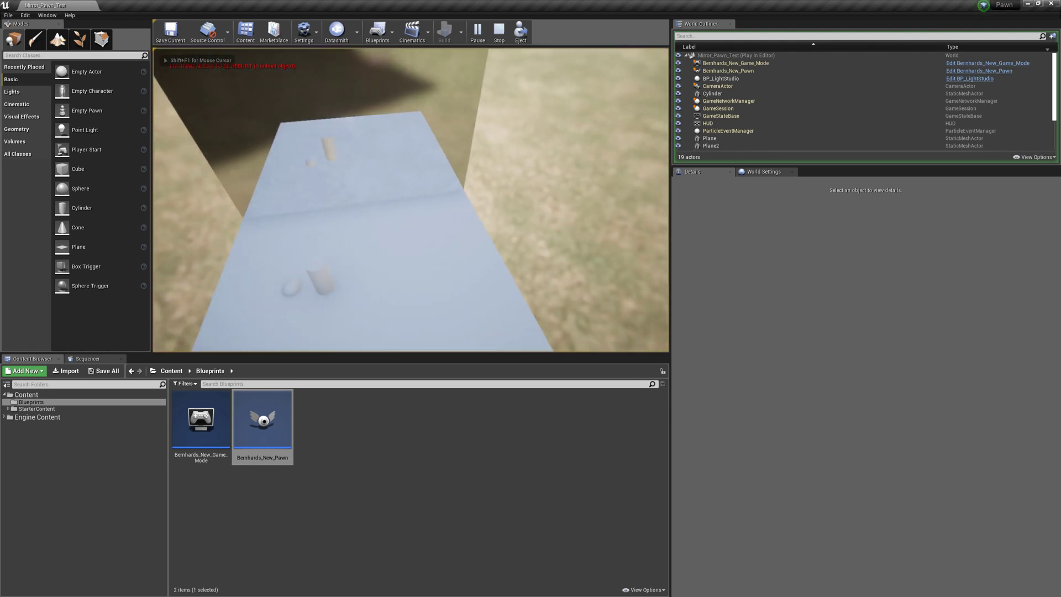
{"action": "key", "text": "w"}
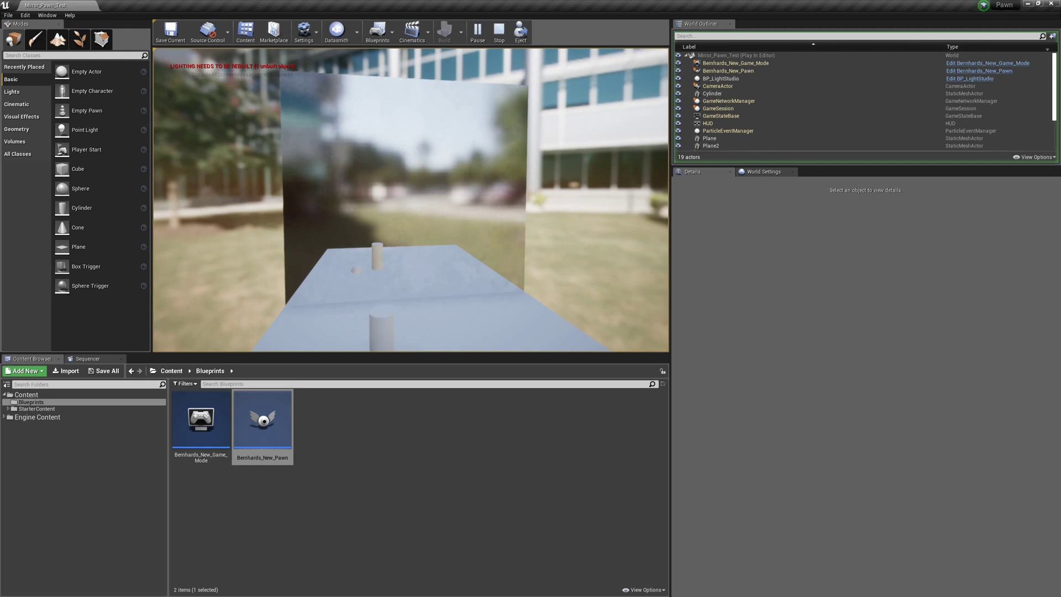
{"action": "key", "text": "w"}
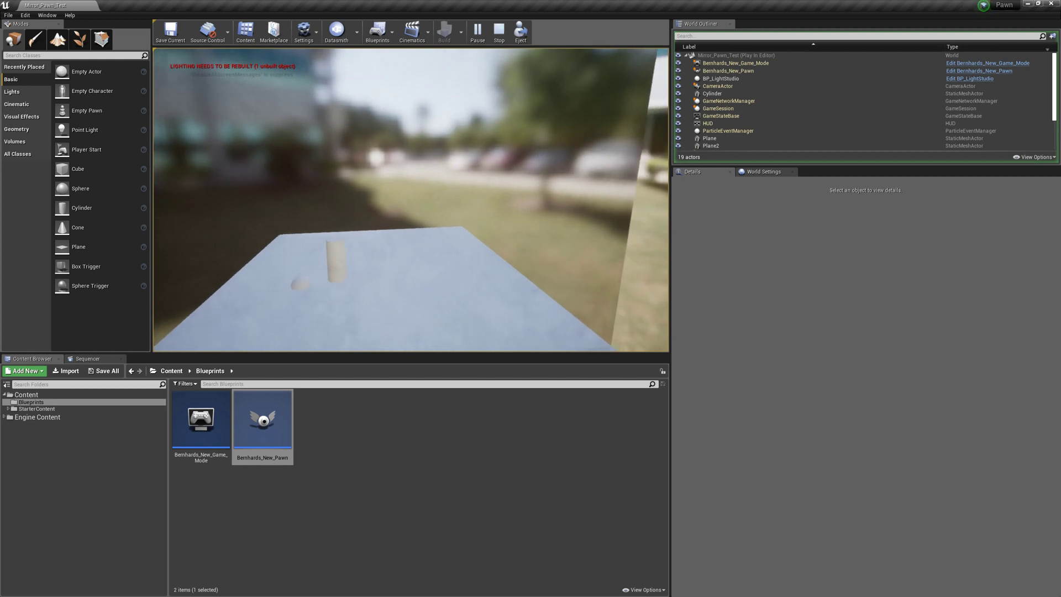
{"action": "key", "text": "s"}
{"action": "key", "text": "w"}
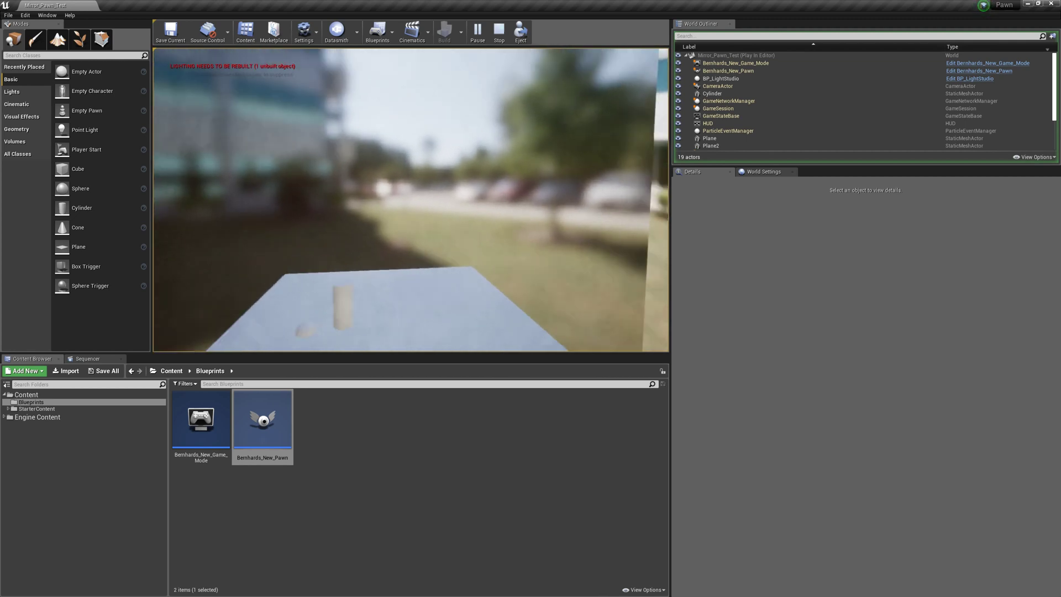
{"action": "key", "text": "s"}
{"action": "key", "text": "w"}
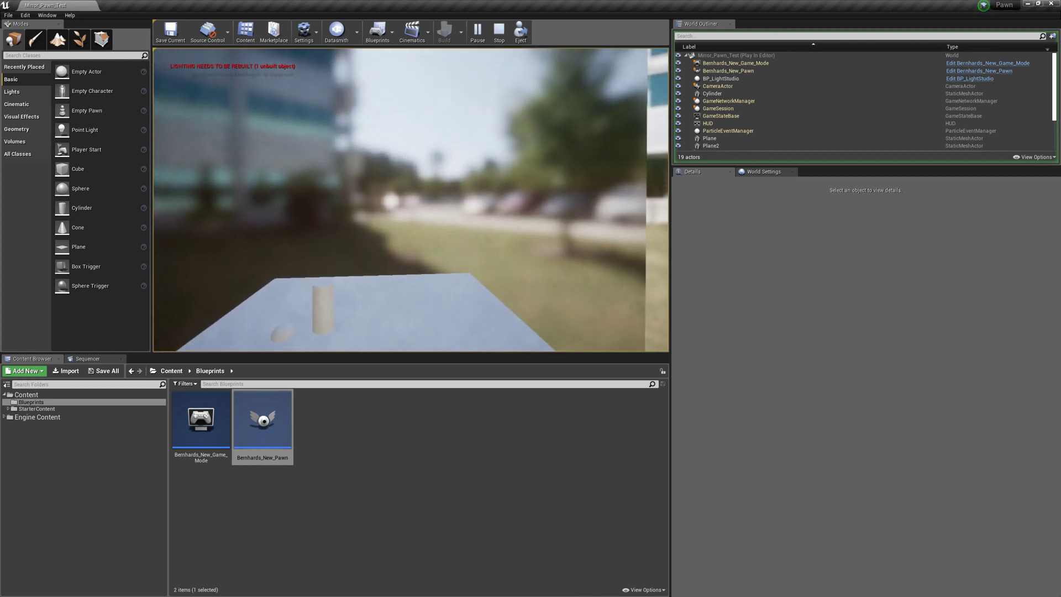
{"action": "key", "text": "s"}
{"action": "key", "text": "w"}
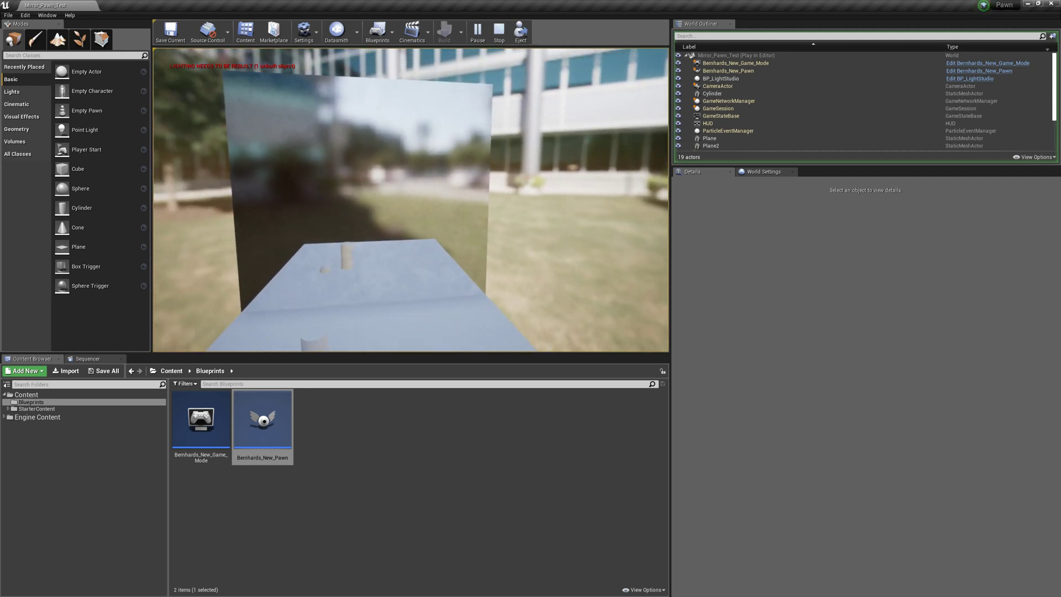